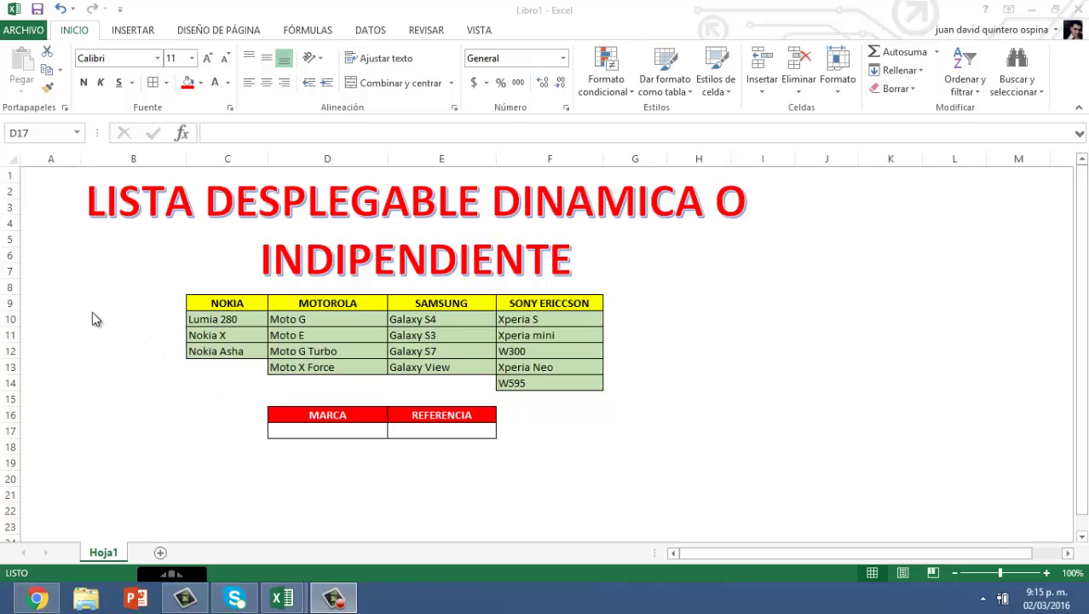
Highlight the four brand headers in row 9 and the Samsung models in E10:E13.
{"action": "left_click", "coordinate": [160, 428]}
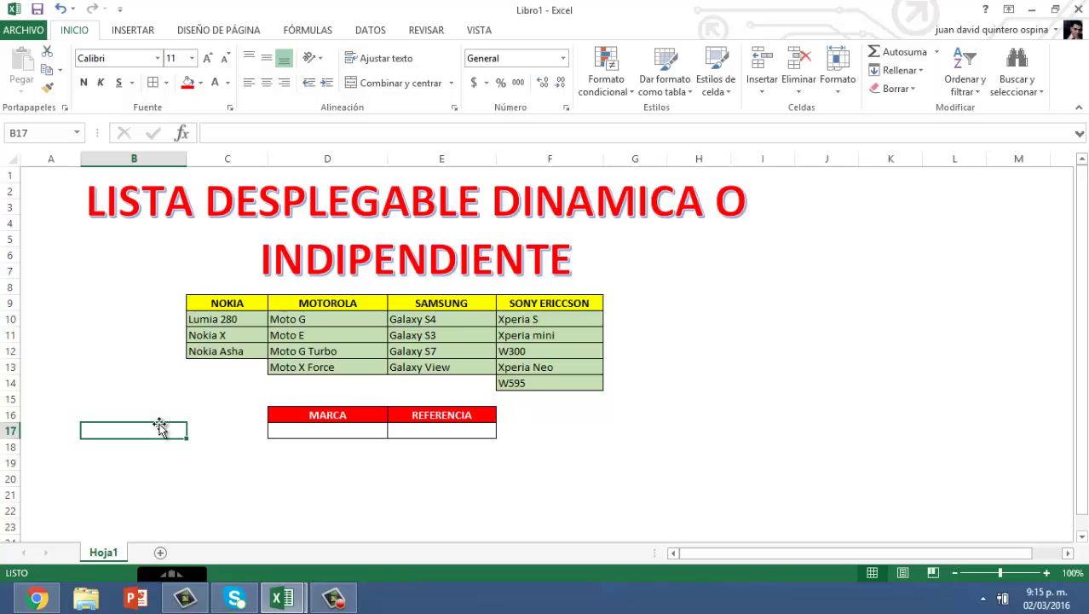
{"action": "left_click", "coordinate": [217, 302]}
{"action": "left_click_drag", "start_coordinate": [216, 304], "coordinate": [553, 306]}
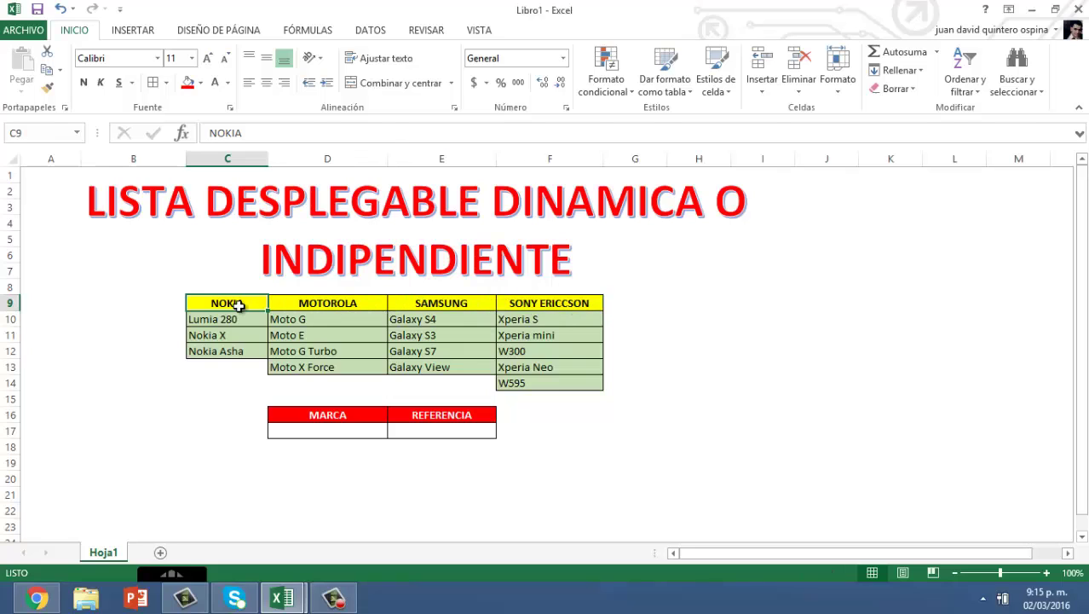
{"action": "left_click_drag", "start_coordinate": [553, 306], "coordinate": [237, 304]}
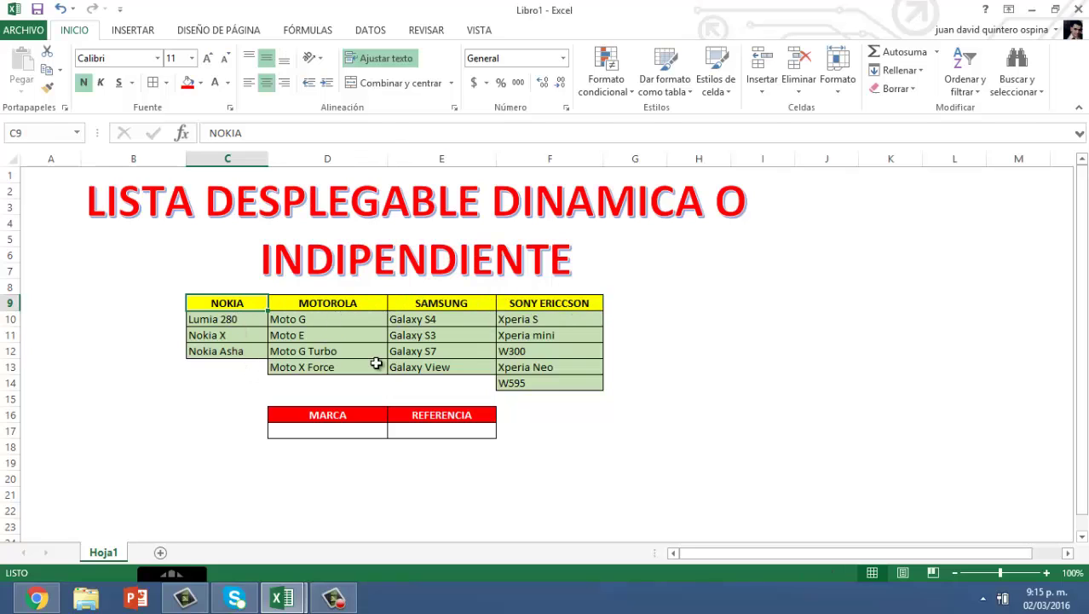
{"action": "left_click_drag", "start_coordinate": [454, 317], "coordinate": [482, 356]}
{"action": "left_click", "coordinate": [550, 319]}
{"action": "left_click", "coordinate": [549, 383]}
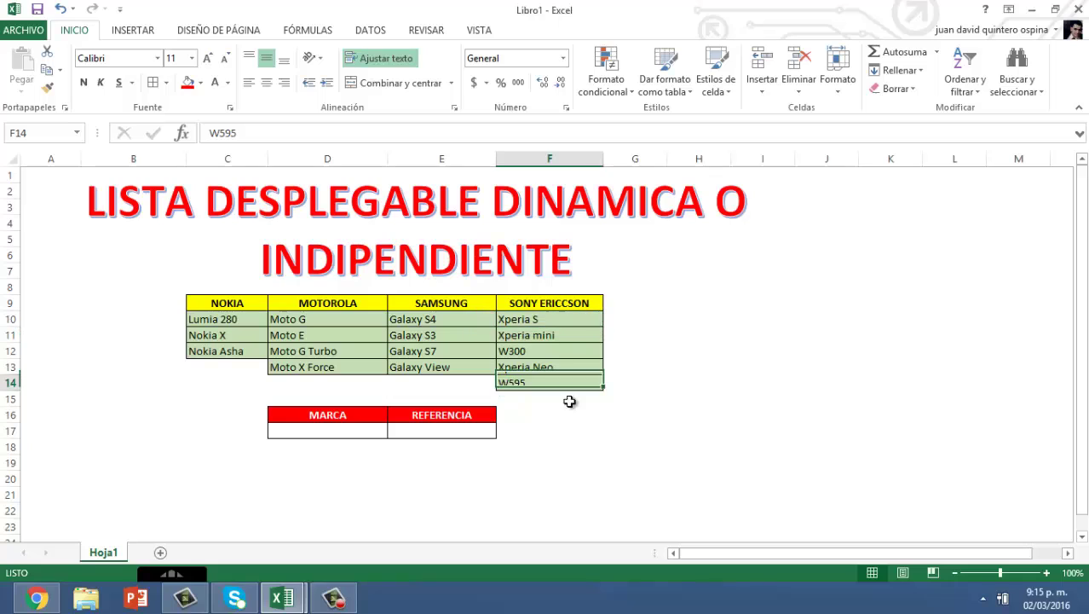
{"action": "left_click", "coordinate": [708, 396]}
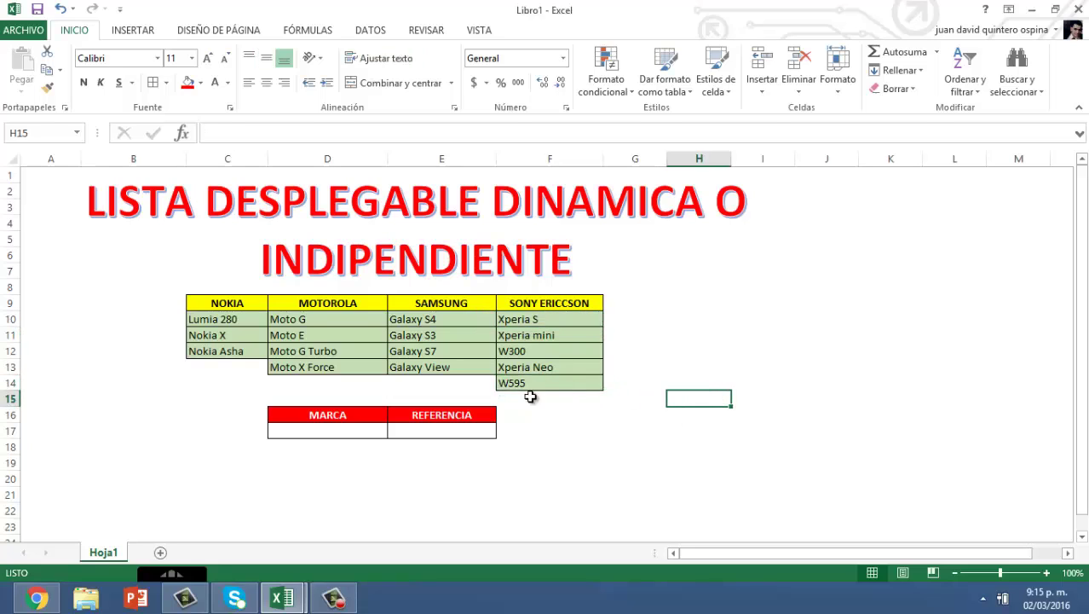
Highlight the Nokia and Sony Ericsson model lists and all four lists, then select MARCA cell D17.
{"action": "left_click", "coordinate": [239, 303]}
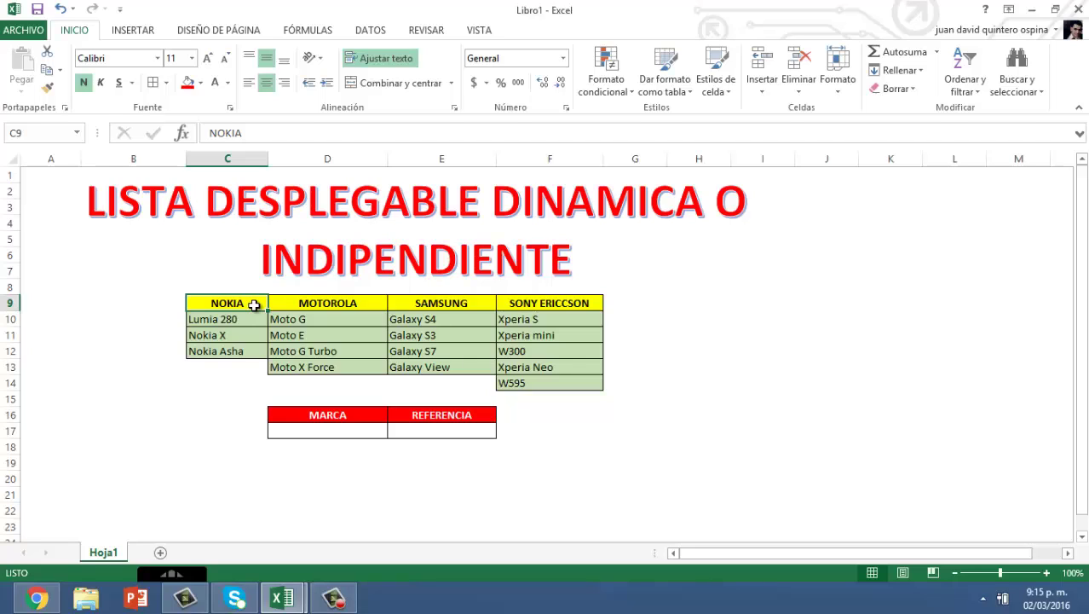
{"action": "left_click_drag", "start_coordinate": [252, 316], "coordinate": [250, 352]}
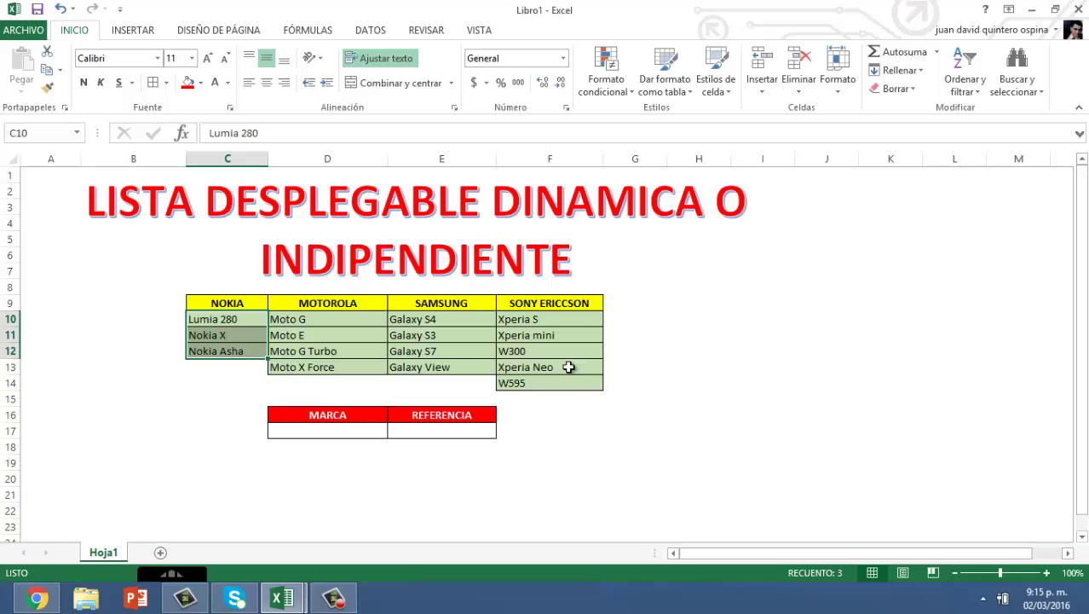
{"action": "left_click", "coordinate": [533, 305]}
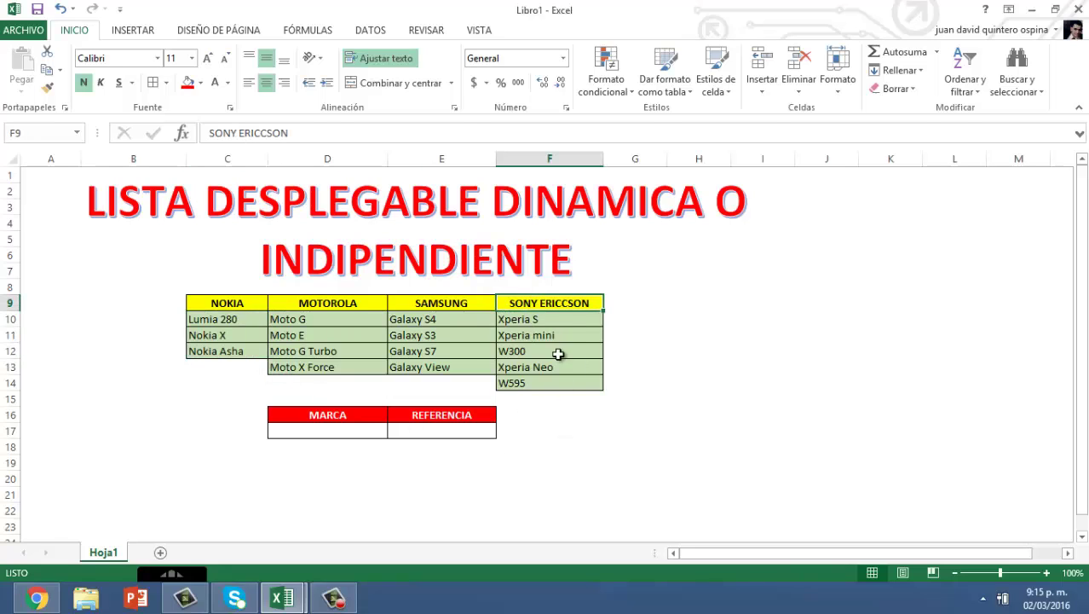
{"action": "left_click", "coordinate": [549, 320]}
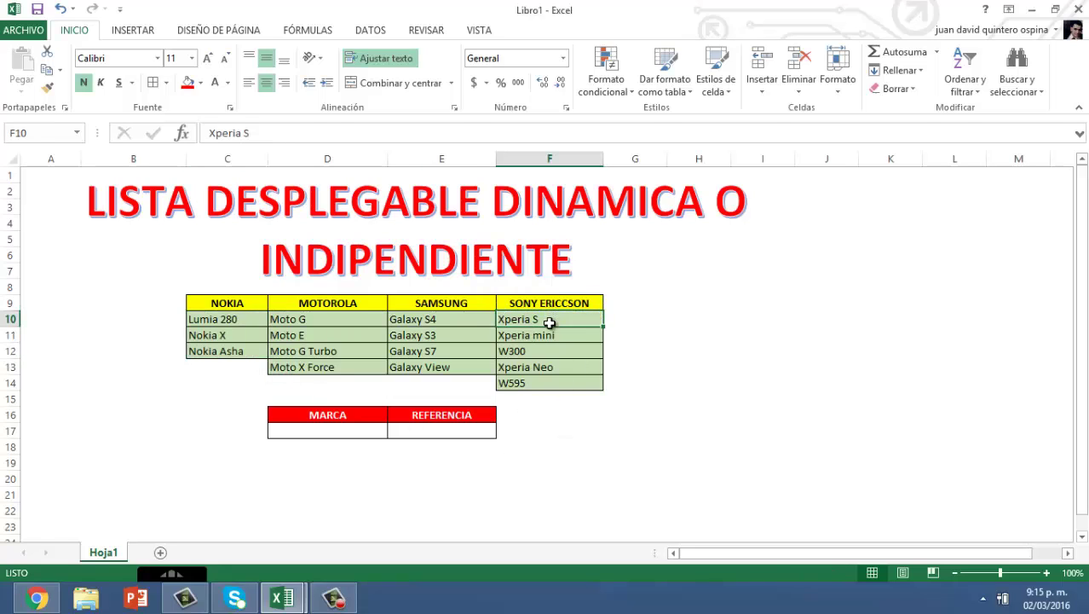
{"action": "left_click_drag", "start_coordinate": [549, 322], "coordinate": [550, 378]}
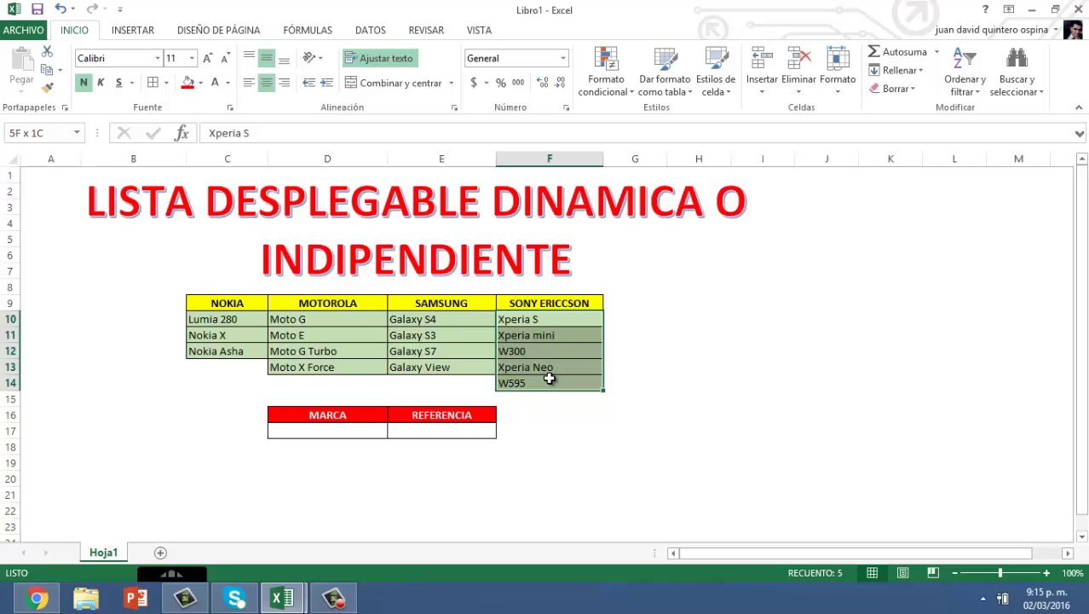
{"action": "mouse_move", "coordinate": [572, 319]}
{"action": "left_mouse_down"}
{"action": "mouse_move", "coordinate": [213, 356]}
{"action": "mouse_move", "coordinate": [189, 381]}
{"action": "left_mouse_up"}
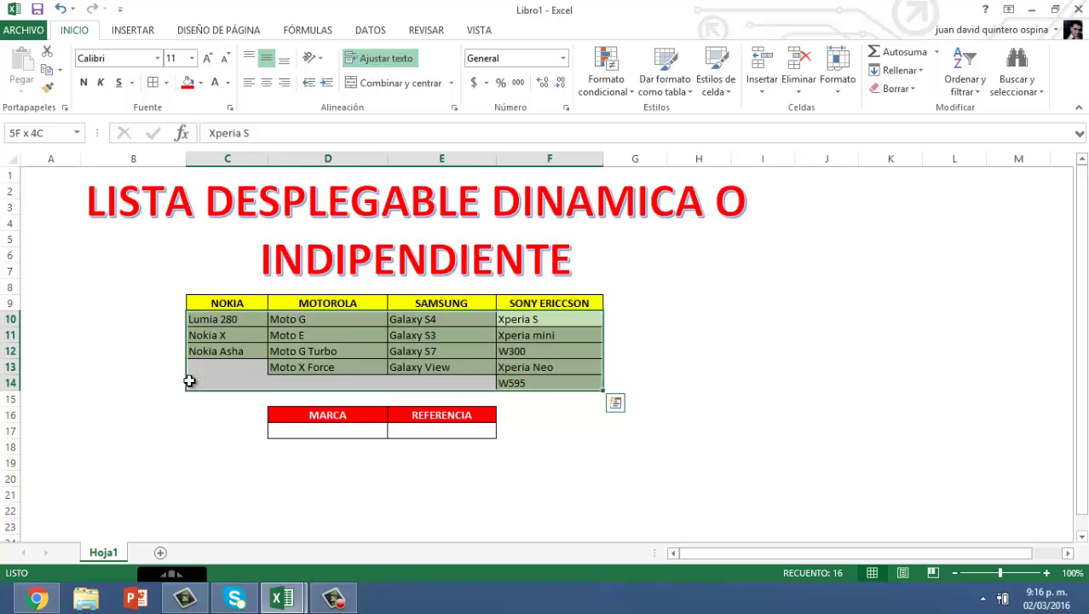
{"action": "left_click", "coordinate": [240, 363]}
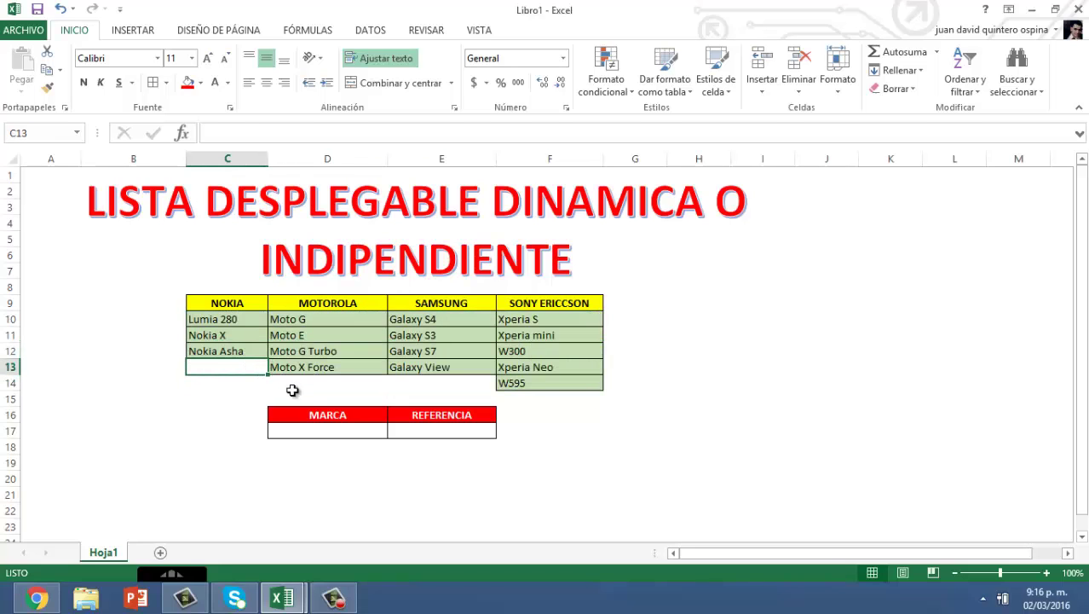
{"action": "left_click", "coordinate": [360, 430]}
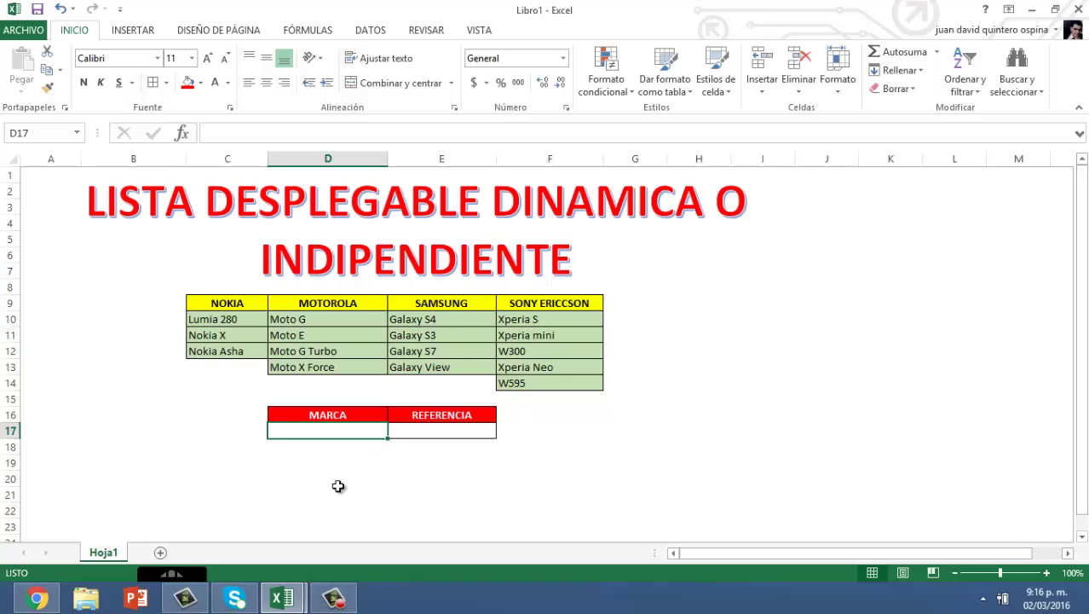
Give D17 a List data validation sourced from the brand headers C9:F9.
{"action": "left_click", "coordinate": [358, 33]}
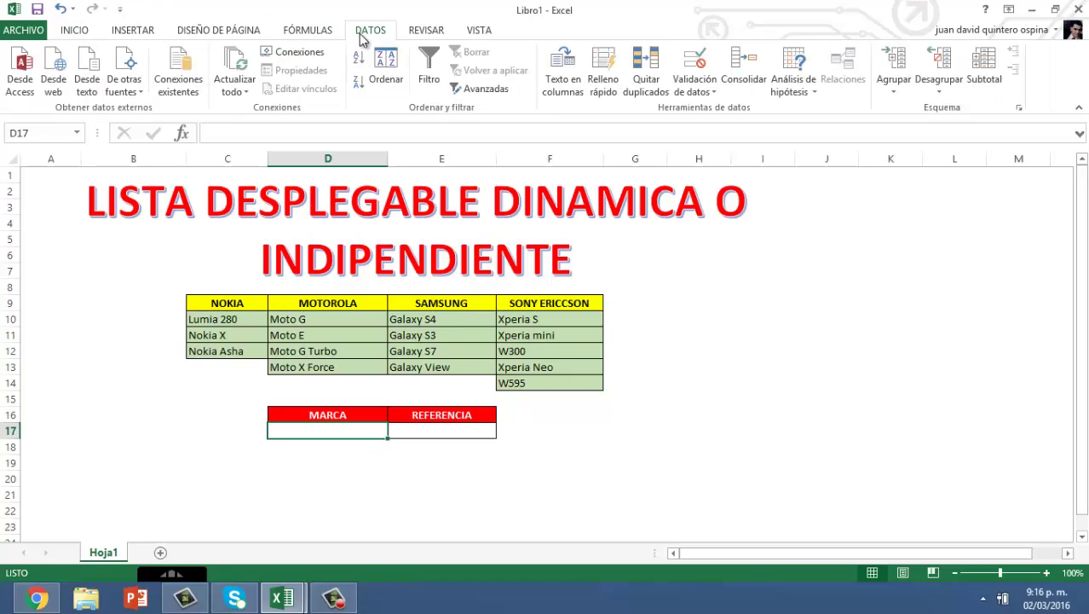
{"action": "left_click", "coordinate": [705, 92]}
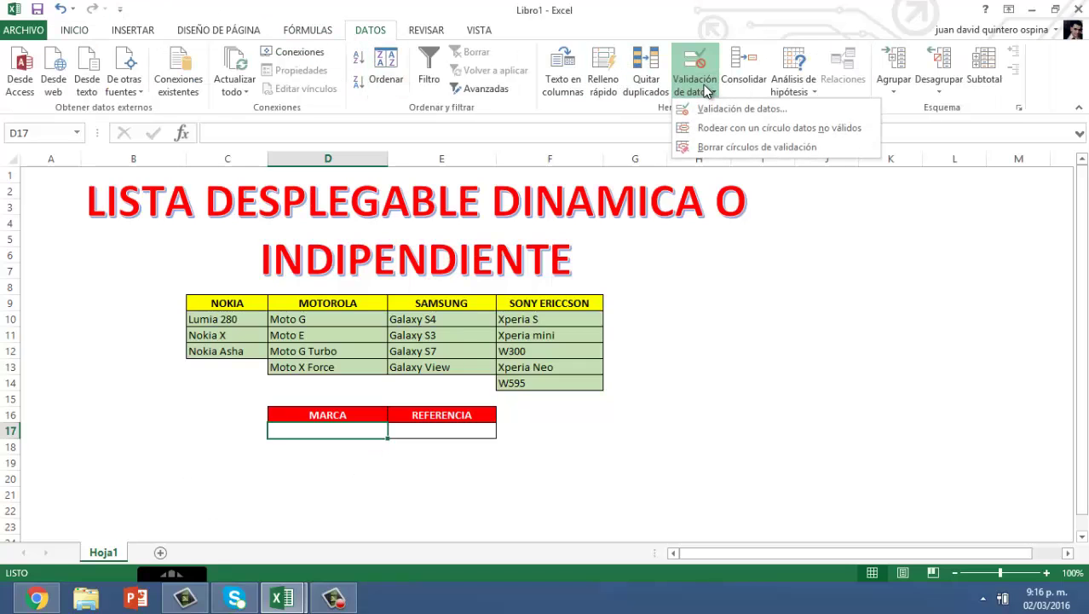
{"action": "left_click", "coordinate": [714, 108]}
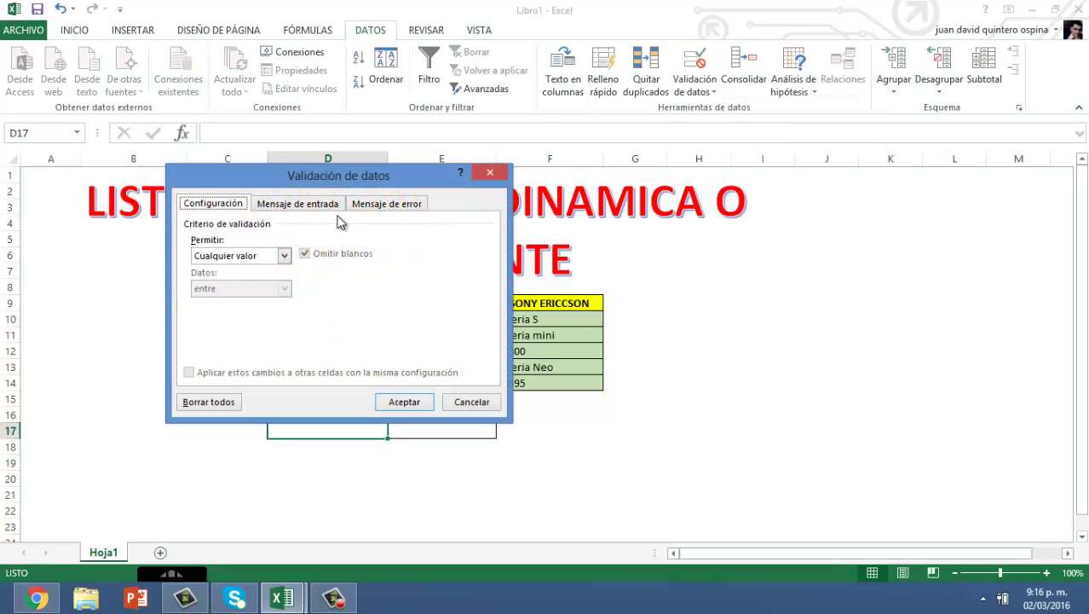
{"action": "left_click", "coordinate": [284, 256]}
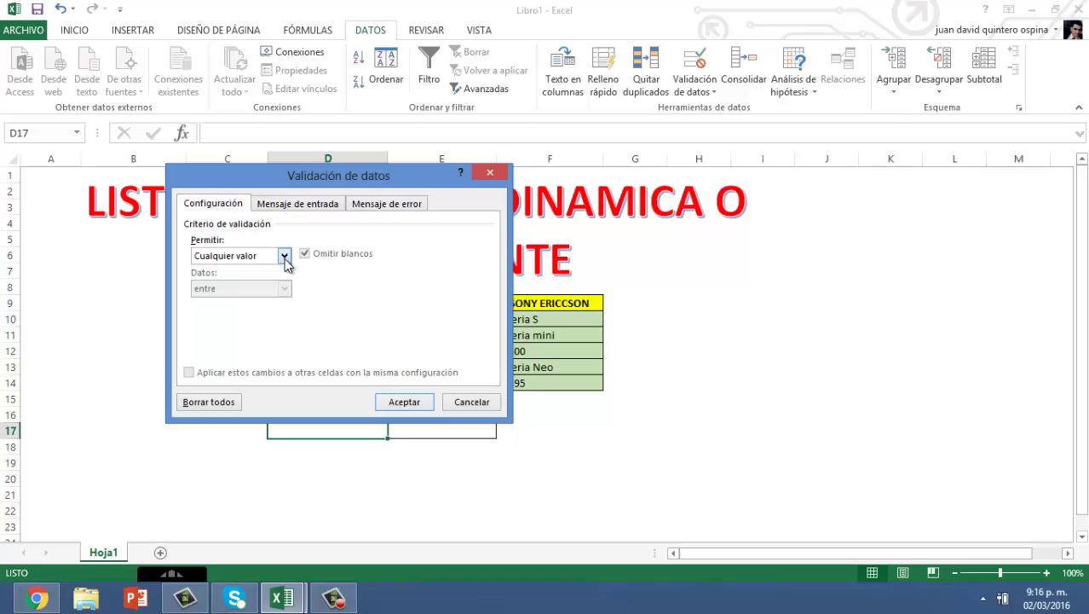
{"action": "left_click", "coordinate": [214, 299]}
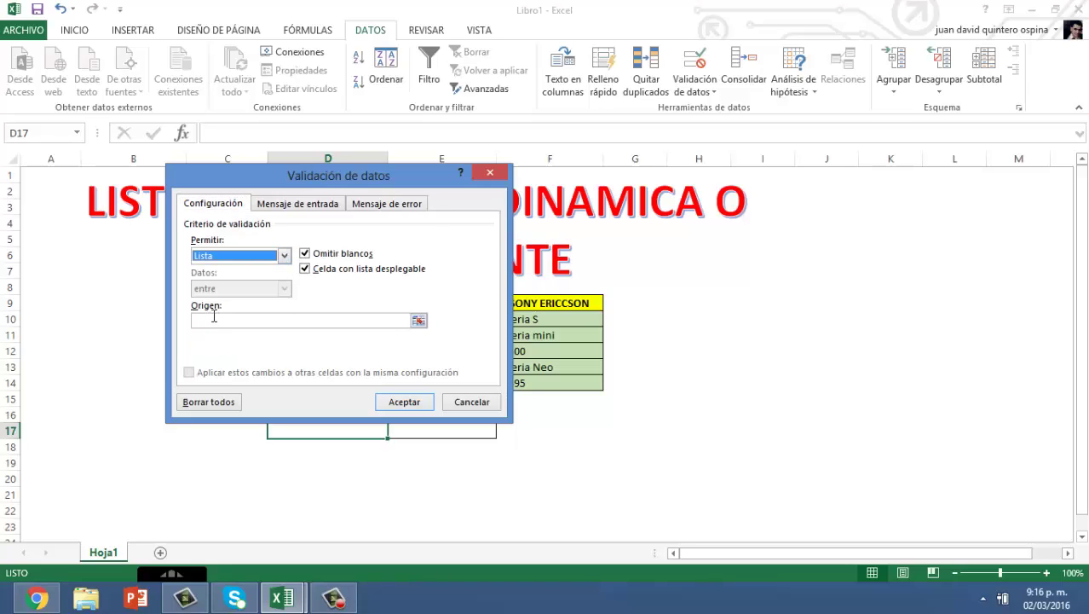
{"action": "left_click", "coordinate": [217, 322]}
{"action": "left_click_drag", "start_coordinate": [436, 184], "coordinate": [942, 237]}
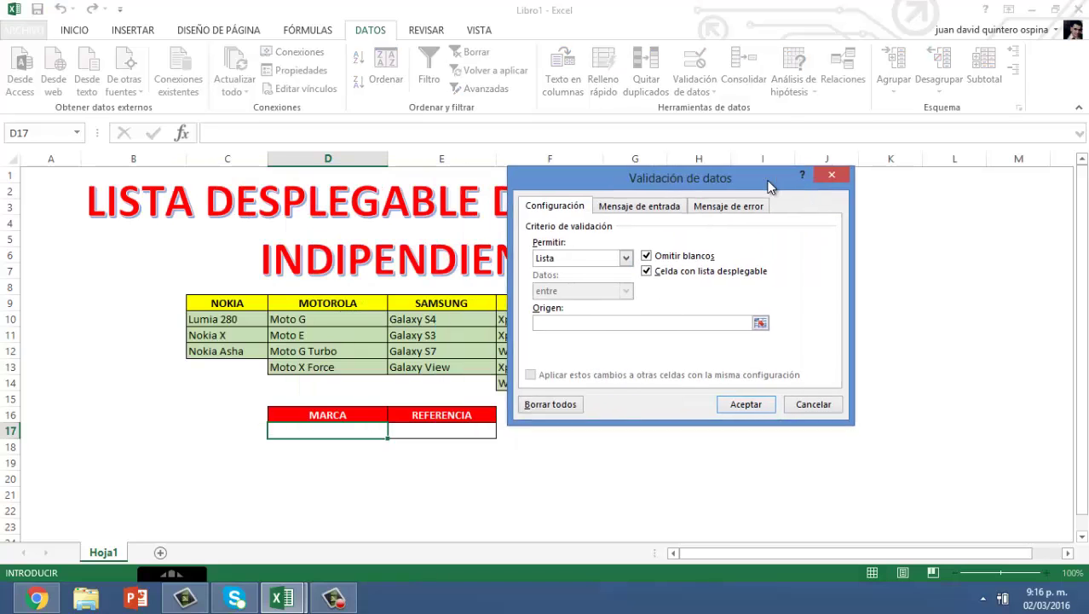
{"action": "left_click_drag", "start_coordinate": [228, 304], "coordinate": [552, 303]}
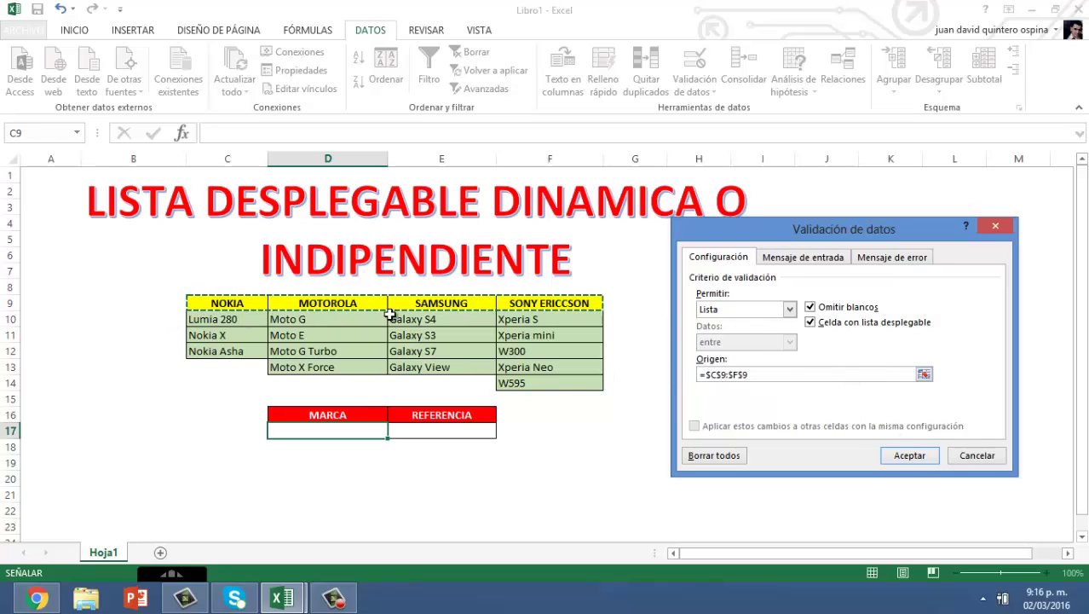
{"action": "left_click", "coordinate": [912, 452]}
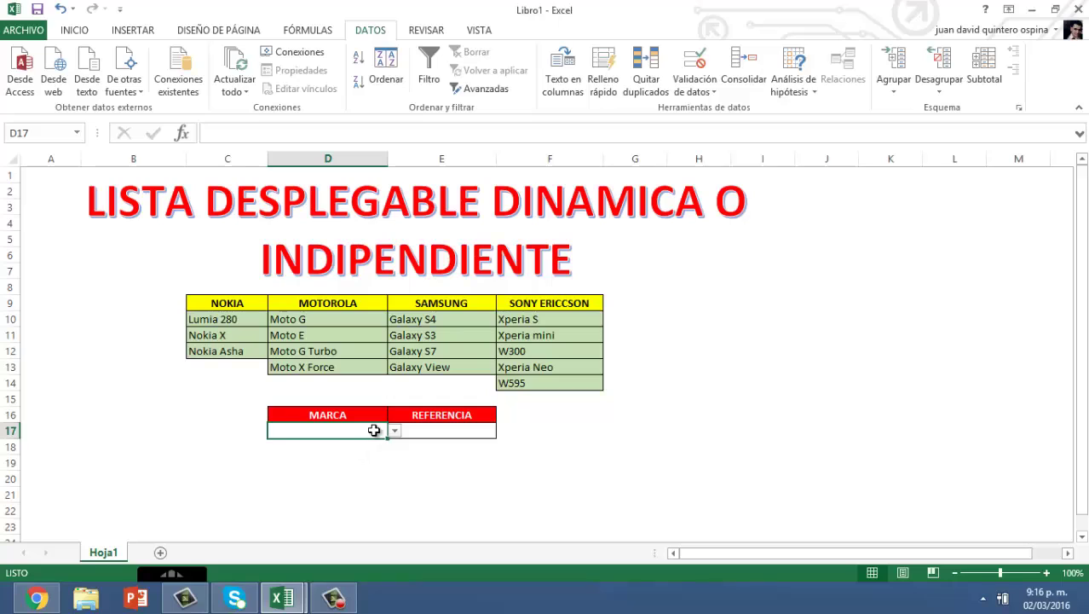
{"action": "left_click", "coordinate": [393, 431]}
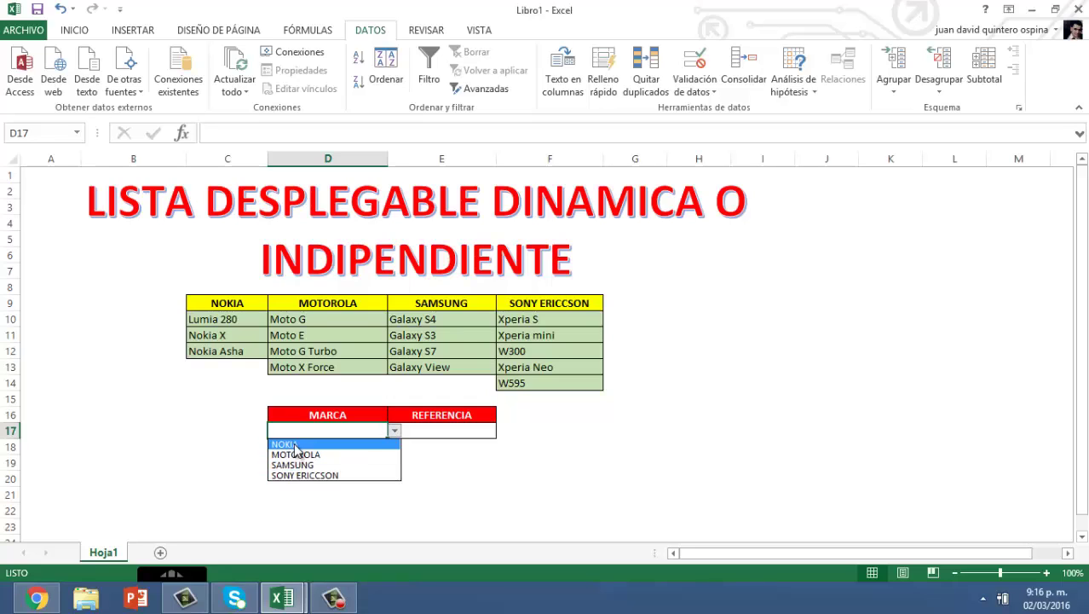
{"action": "left_click", "coordinate": [189, 453]}
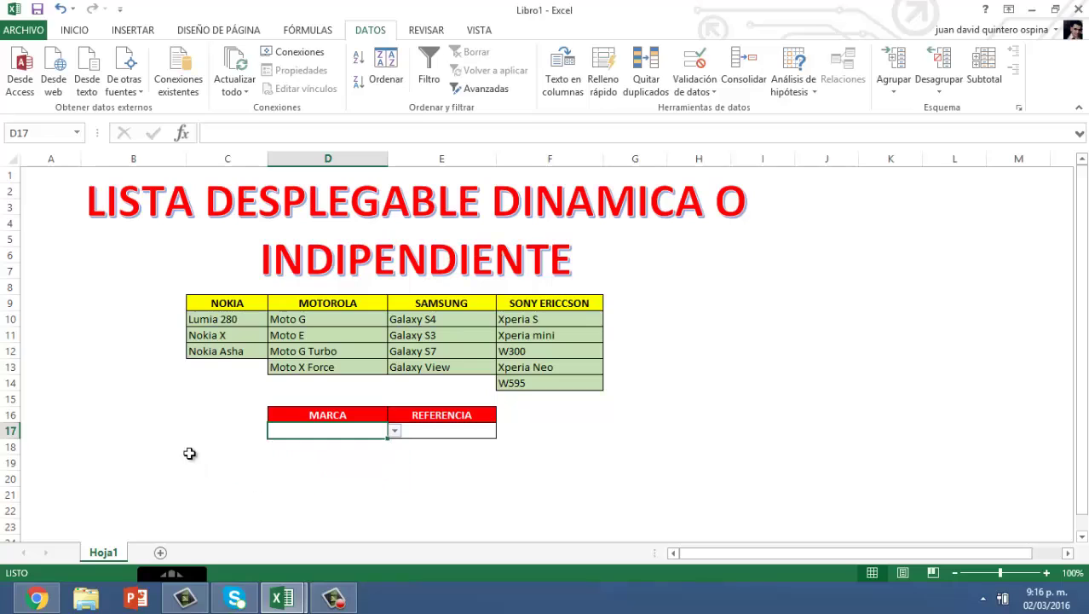
{"action": "left_click", "coordinate": [449, 433]}
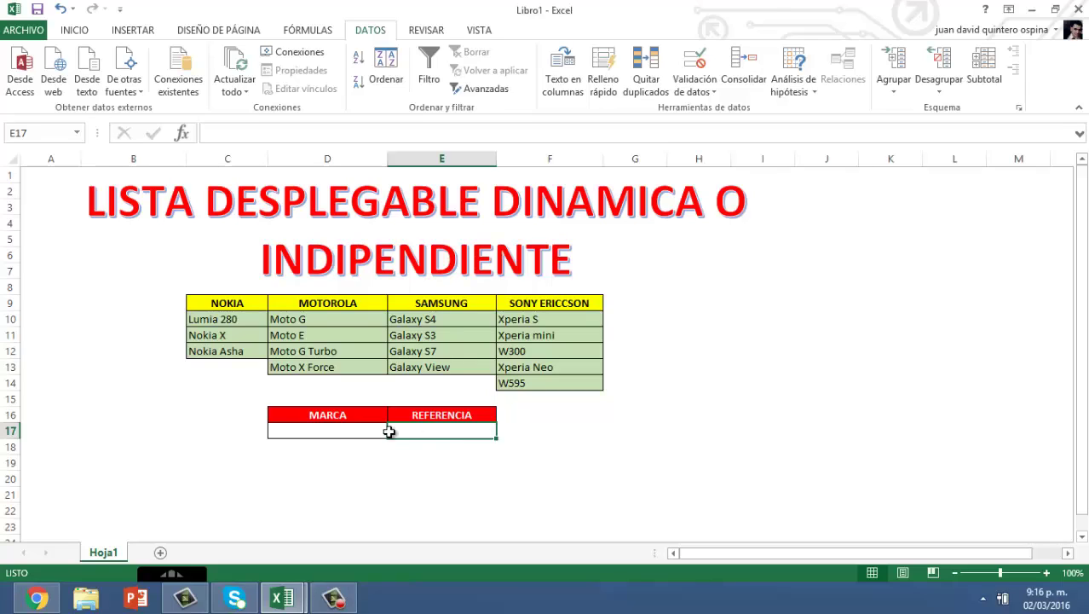
{"action": "left_click", "coordinate": [211, 404]}
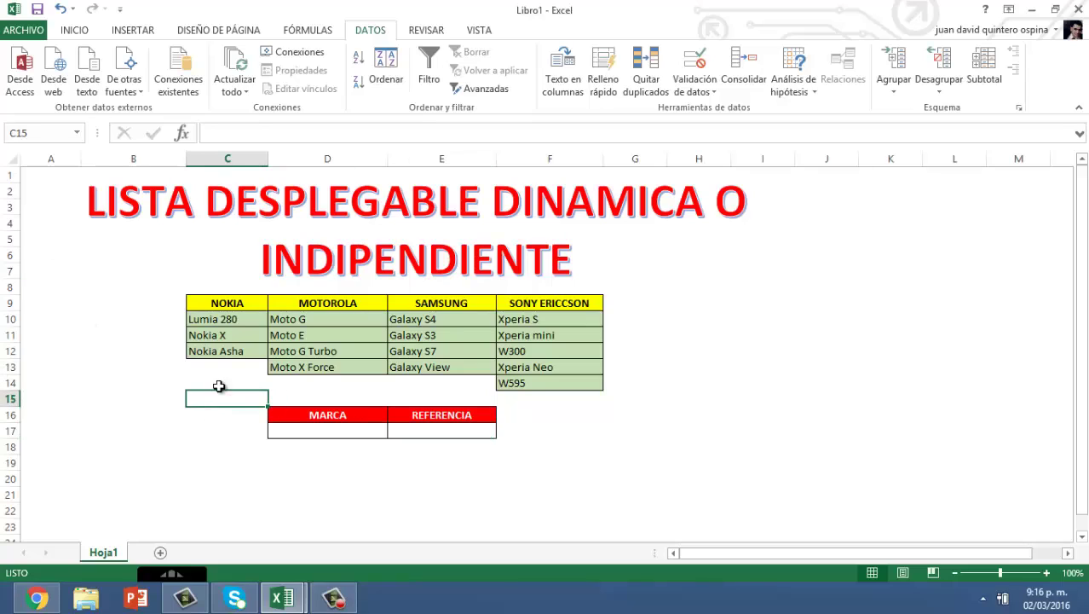
Name the Nokia model range NOKIA via the Name Box.
{"action": "left_click_drag", "start_coordinate": [231, 319], "coordinate": [232, 336]}
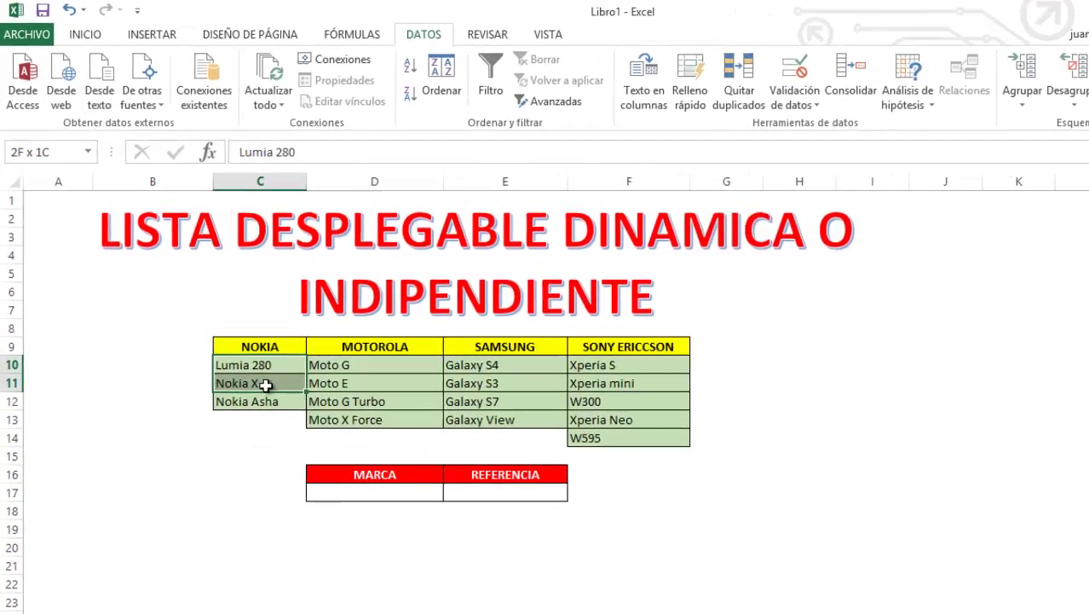
{"action": "left_click_drag", "start_coordinate": [266, 386], "coordinate": [267, 393]}
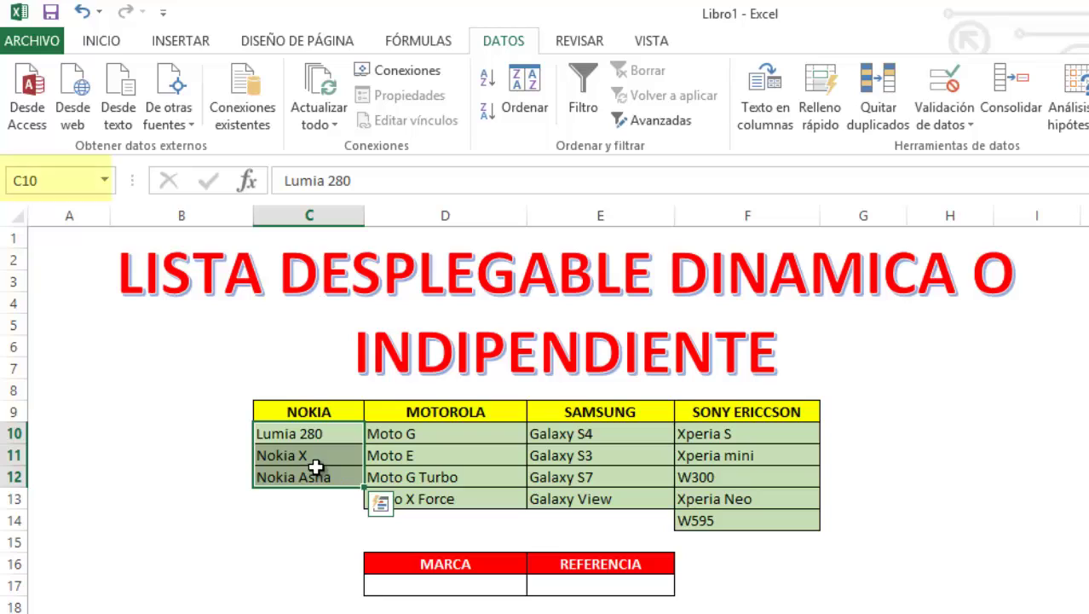
{"action": "left_click", "coordinate": [64, 181]}
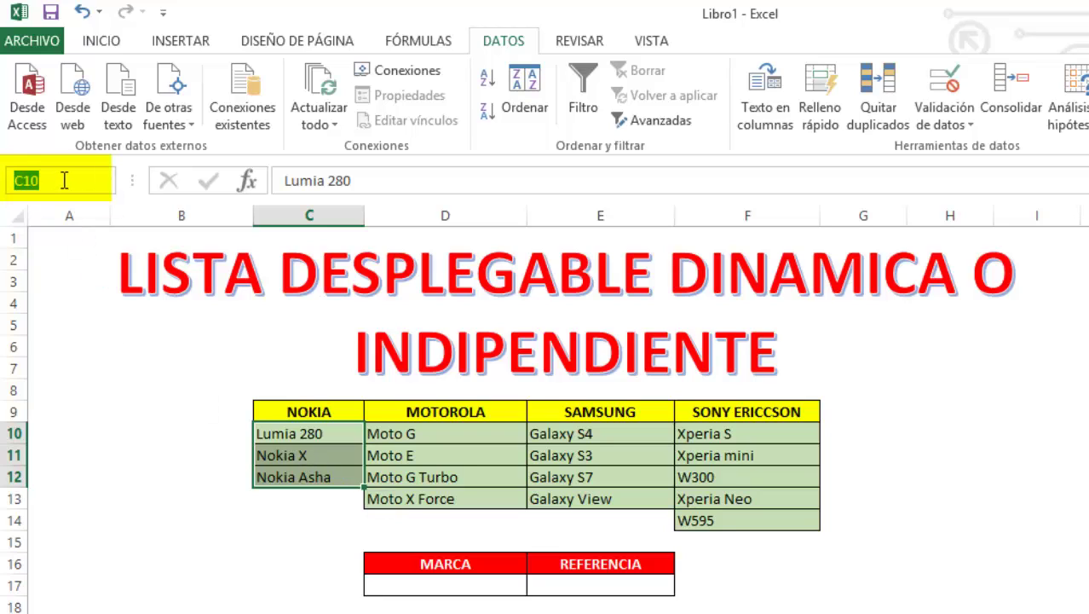
{"action": "key", "text": "BackSpace"}
{"action": "key", "text": "BackSpace"}
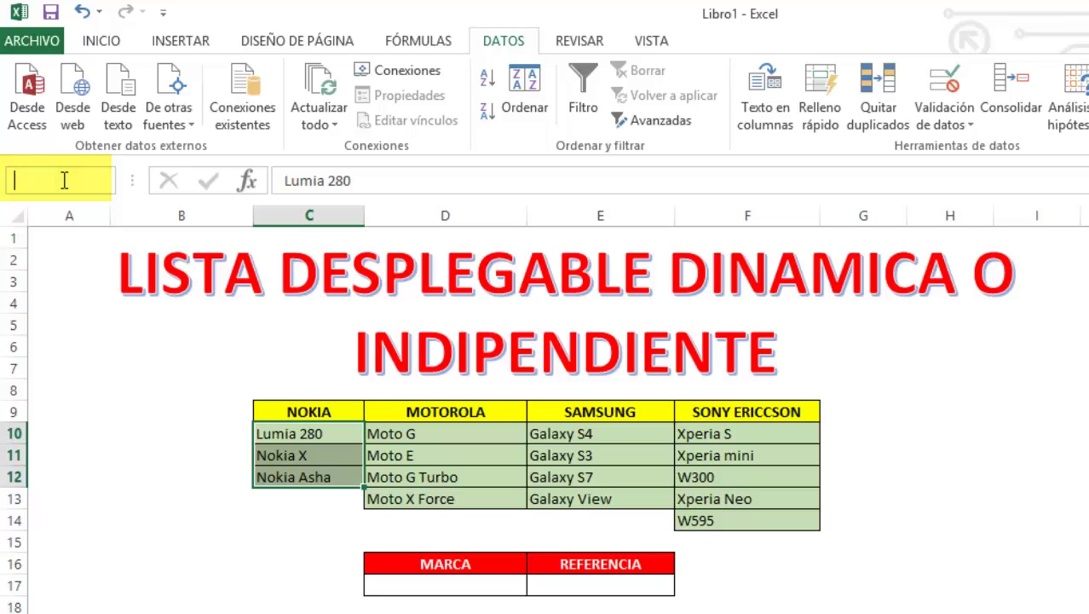
{"action": "type", "text": "NOKIA"}
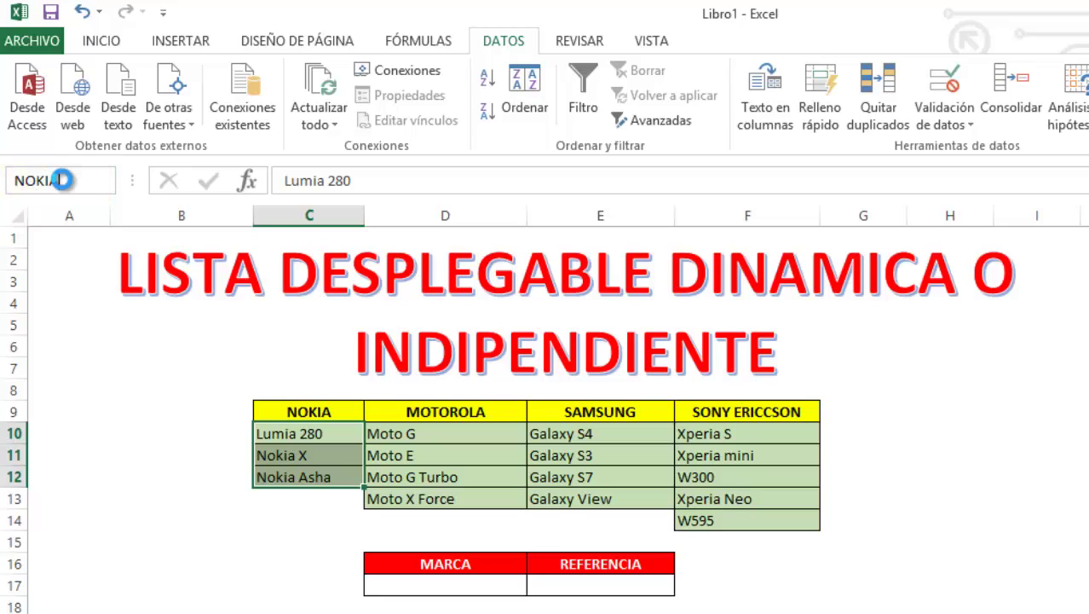
{"action": "key", "text": "Return"}
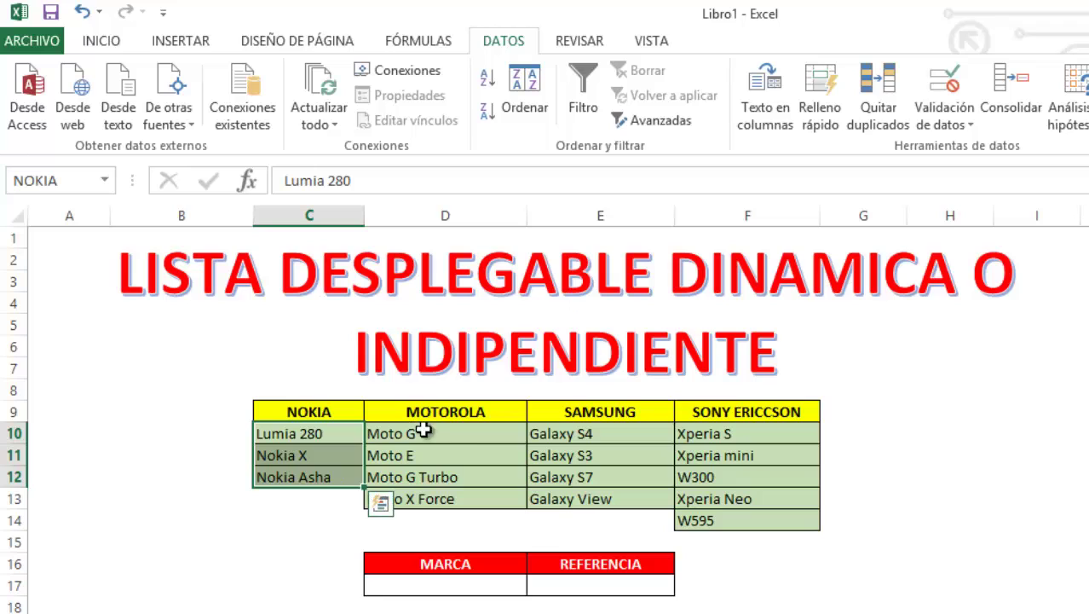
Name the Motorola model range MOTOROLA and the Samsung model range SAMSUNG.
{"action": "mouse_move", "coordinate": [454, 433]}
{"action": "left_mouse_down"}
{"action": "mouse_move", "coordinate": [457, 491]}
{"action": "mouse_move", "coordinate": [443, 499]}
{"action": "left_mouse_up"}
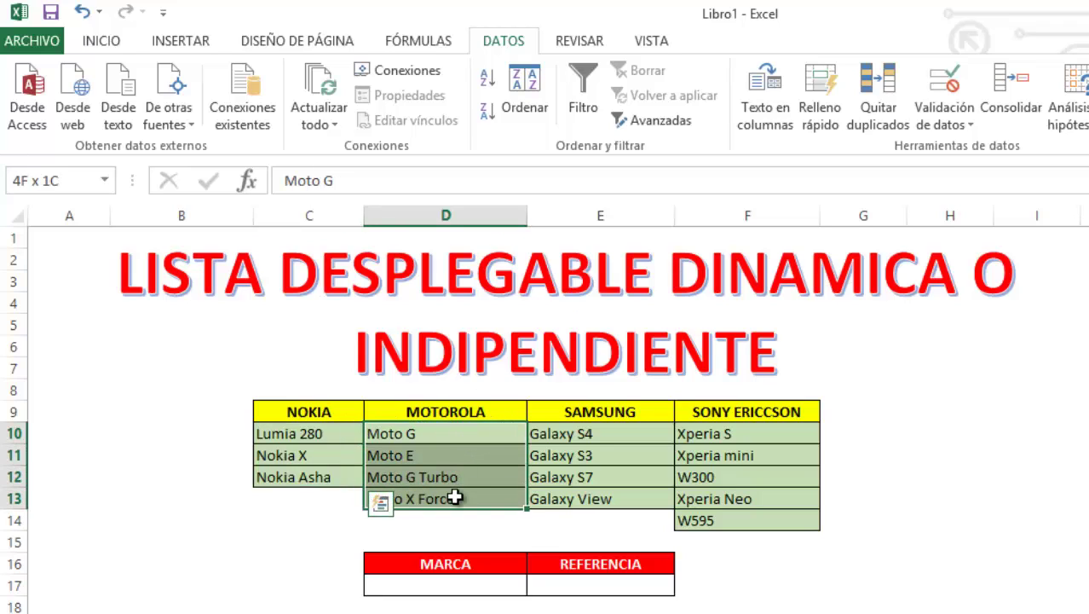
{"action": "left_click", "coordinate": [24, 184]}
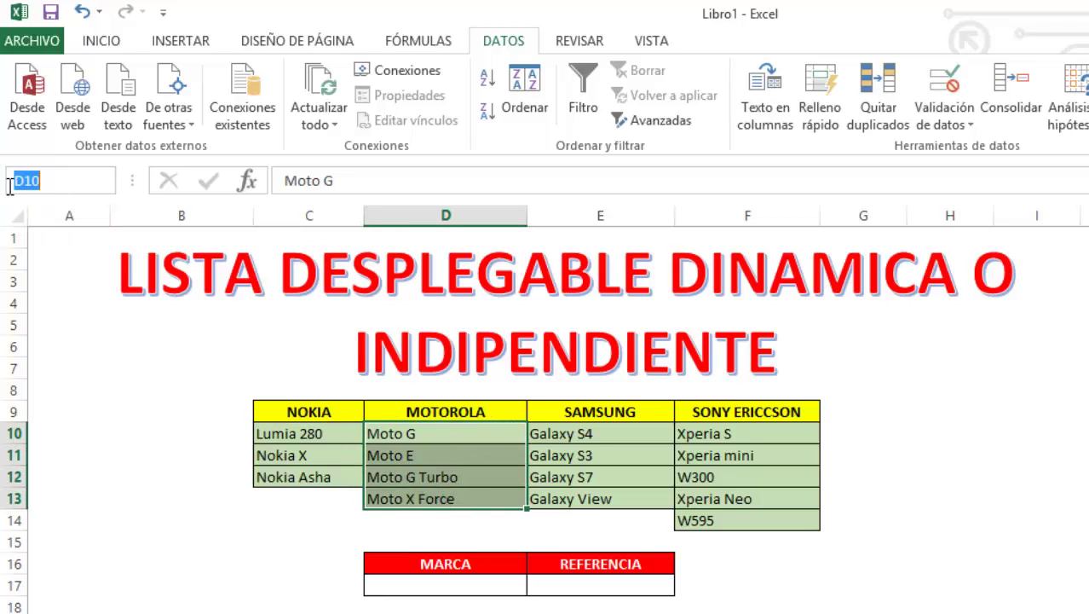
{"action": "type", "text": "MOTORO"}
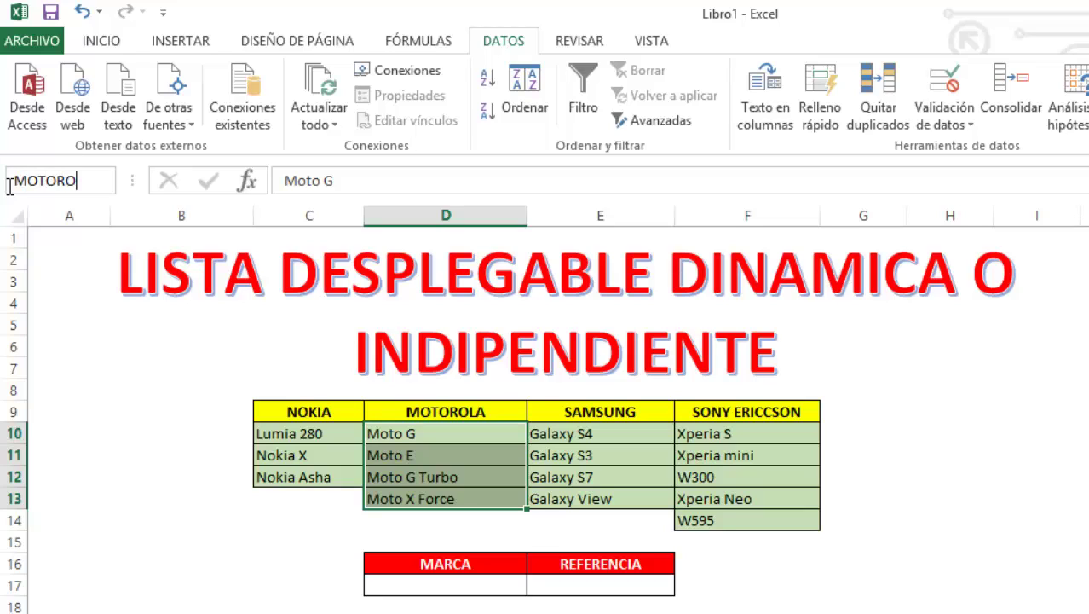
{"action": "type", "text": "LA"}
{"action": "key", "text": "Return"}
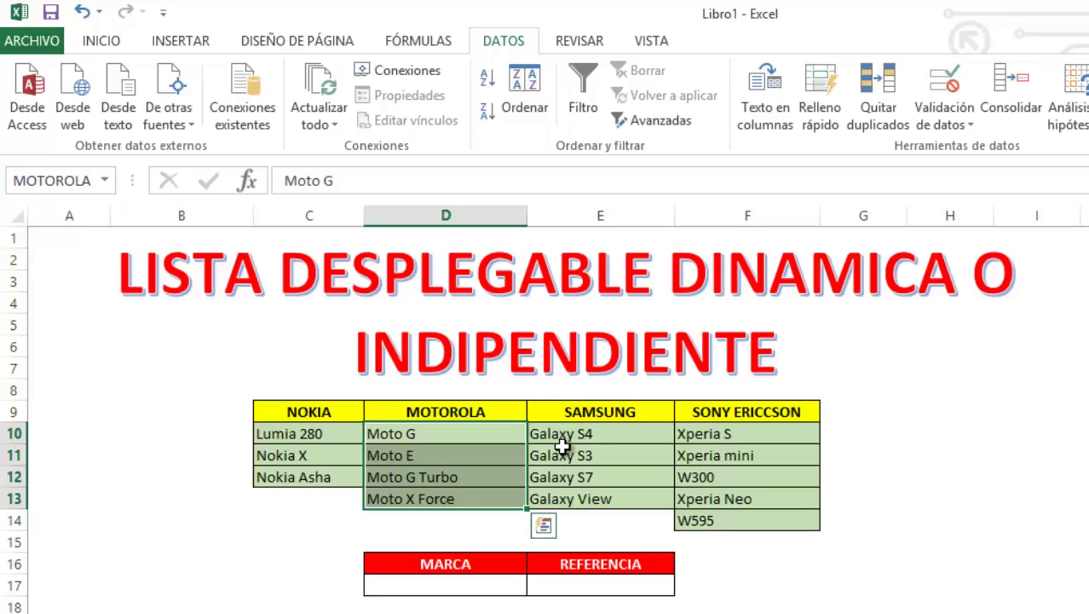
{"action": "left_click_drag", "start_coordinate": [563, 435], "coordinate": [565, 498]}
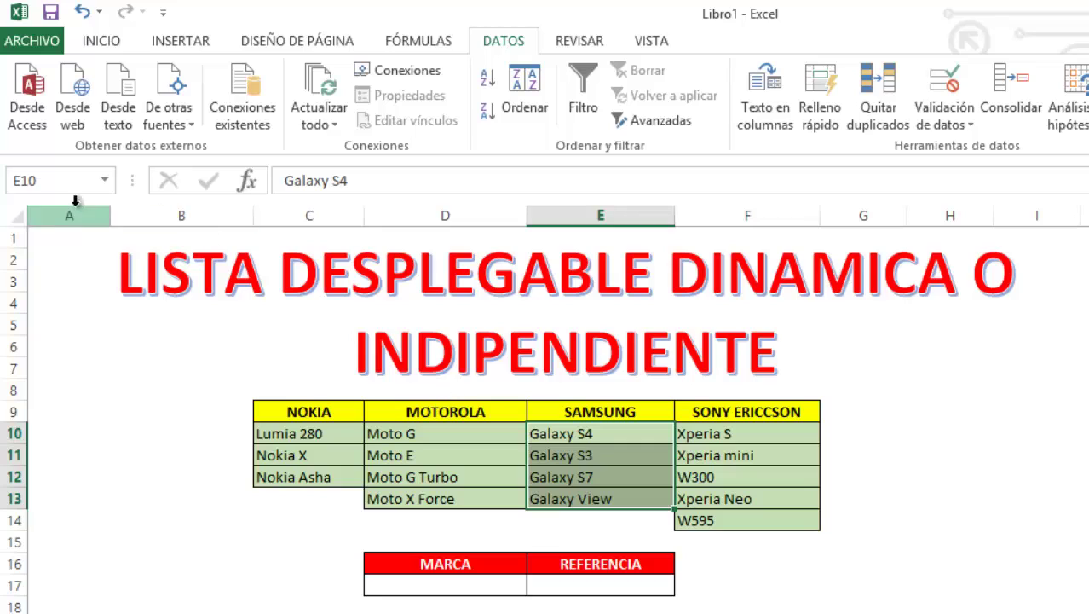
{"action": "left_click", "coordinate": [52, 180]}
{"action": "type", "text": "SAMS"}
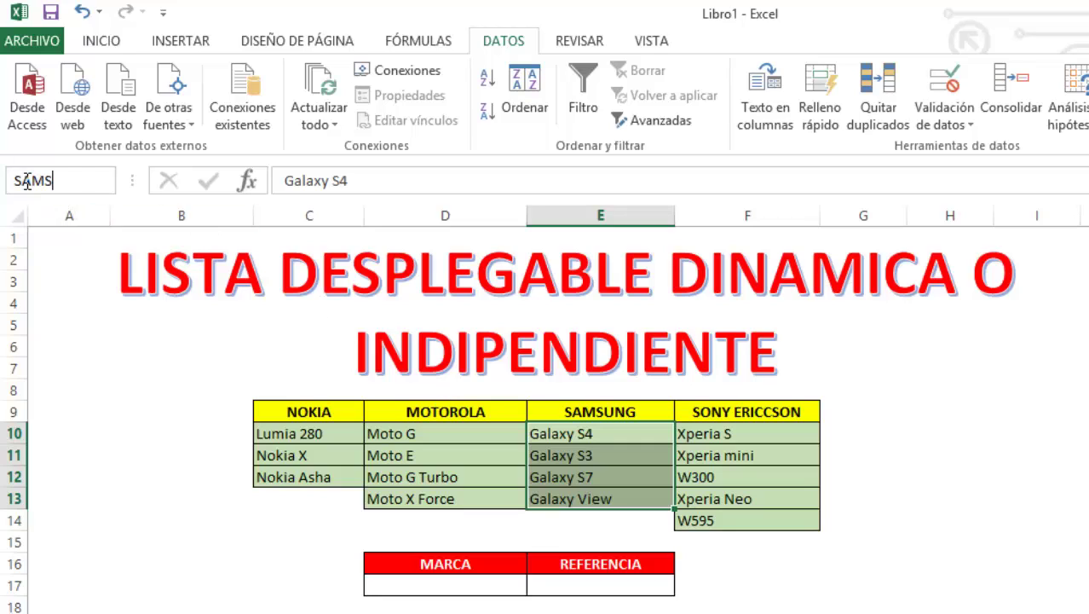
{"action": "type", "text": "UNG"}
{"action": "key", "text": "Return"}
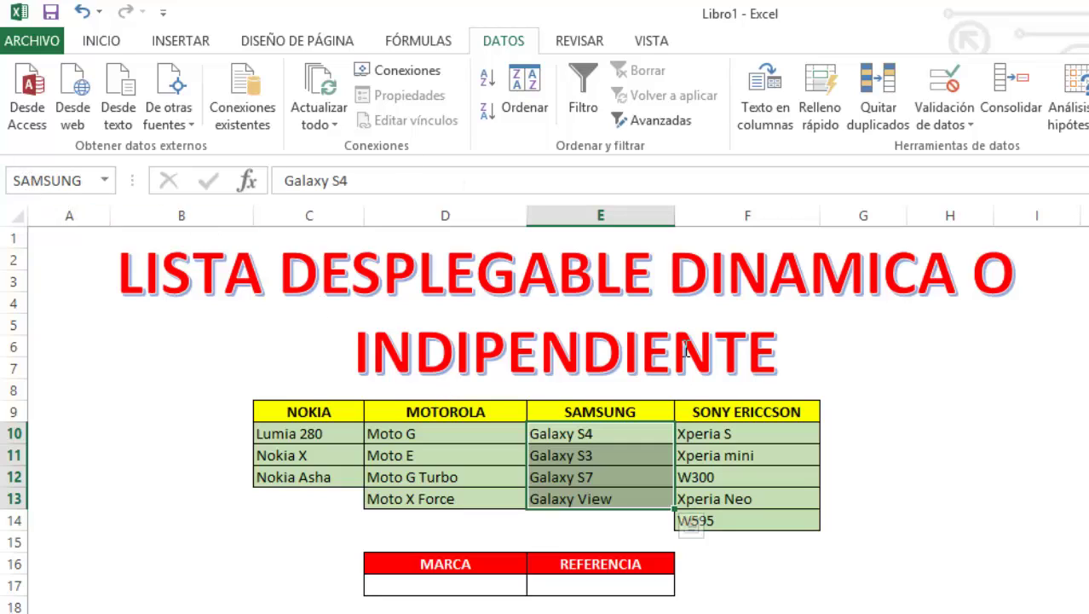
Try naming the Sony Ericsson models SONY ERICCSON, which Excel rejects as invalid.
{"action": "left_click", "coordinate": [723, 435]}
{"action": "left_click_drag", "start_coordinate": [733, 473], "coordinate": [732, 520]}
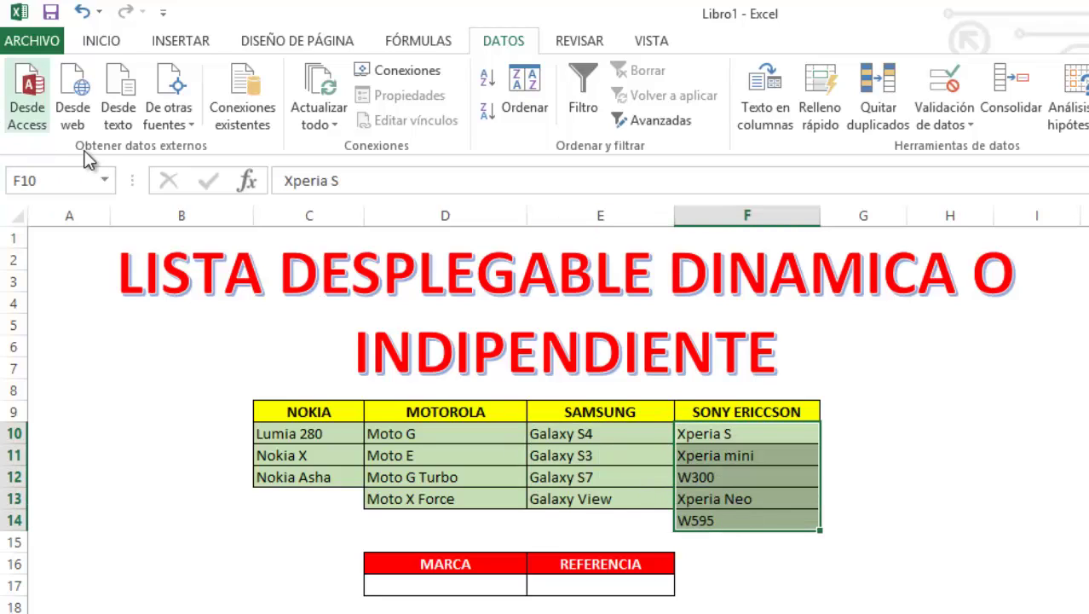
{"action": "left_click", "coordinate": [74, 179]}
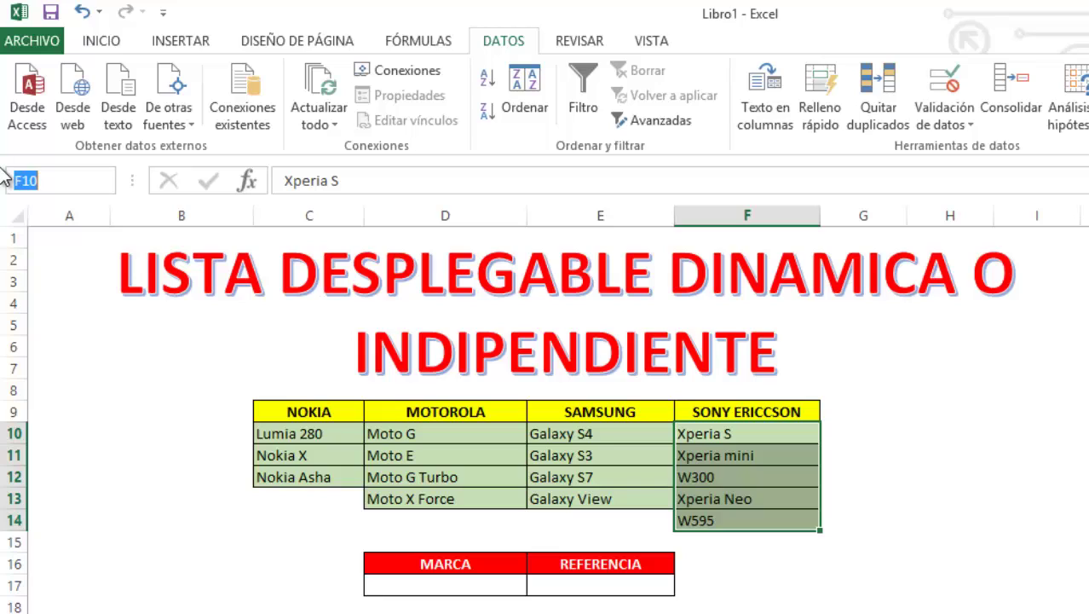
{"action": "type", "text": "NY ERICCS"}
{"action": "type", "text": "CSO"}
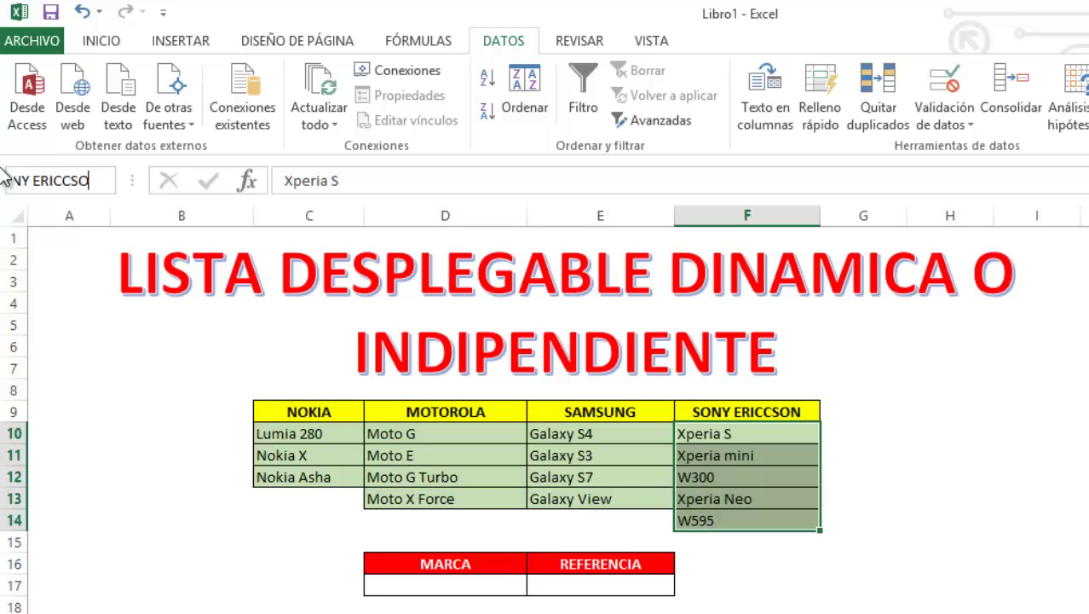
{"action": "type", "text": "N"}
{"action": "key", "text": "Return"}
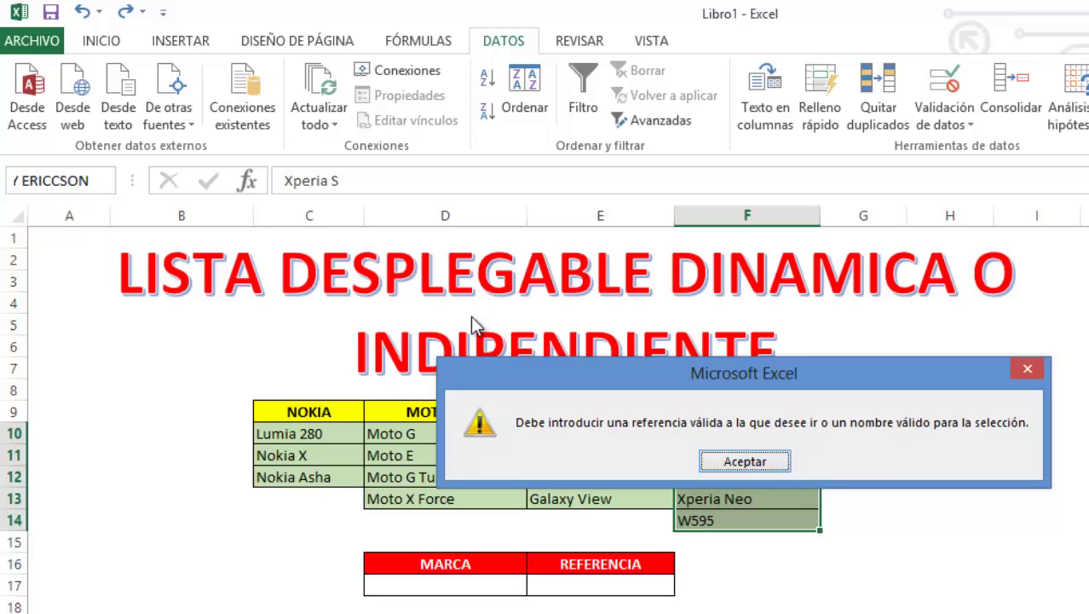
Dismiss the error and change header F9 to SONY_ERICCSON, replacing the space with an underscore.
{"action": "left_click", "coordinate": [761, 467]}
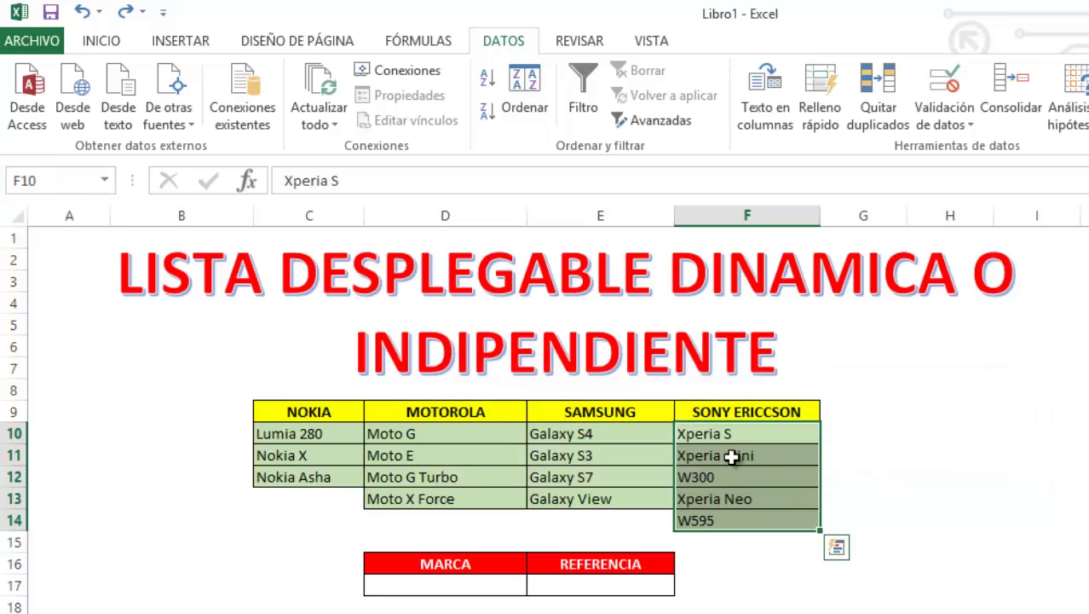
{"action": "left_click", "coordinate": [735, 412]}
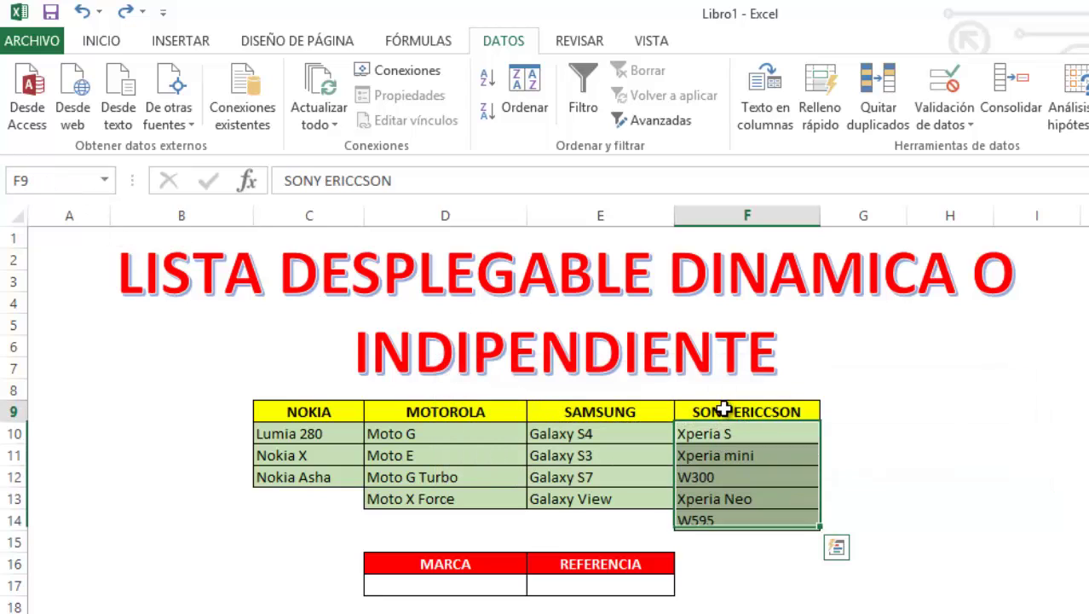
{"action": "left_click", "coordinate": [321, 180]}
{"action": "type", "text": "_"}
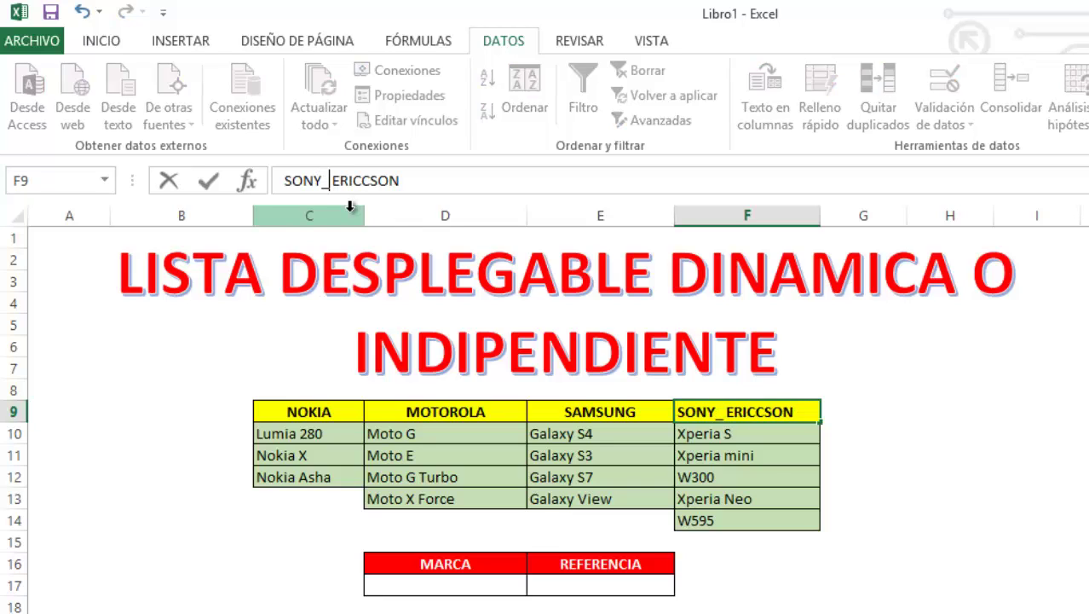
{"action": "key", "text": "Delete"}
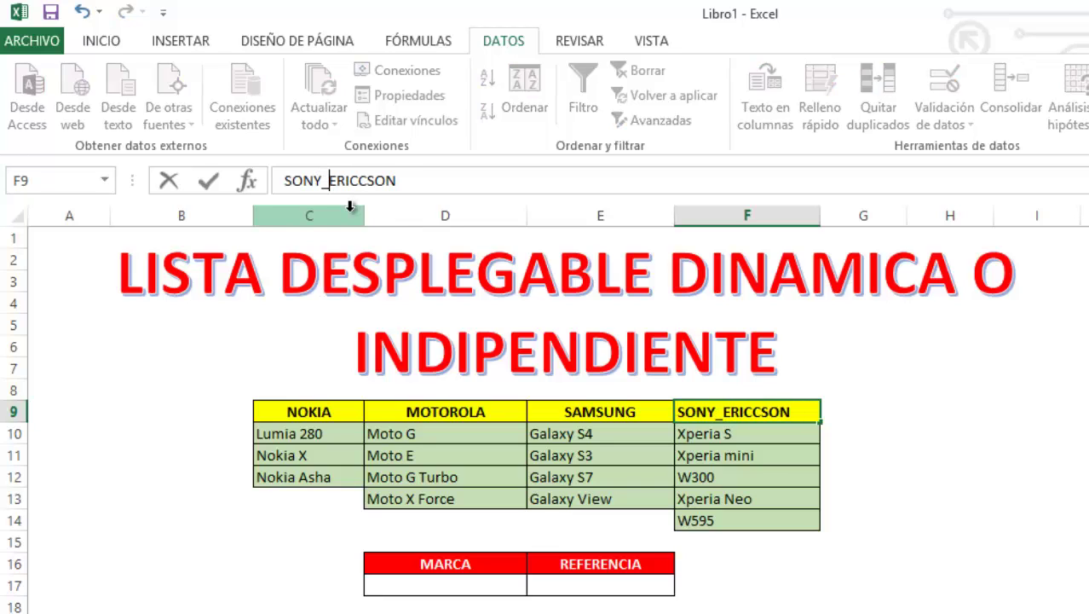
{"action": "key", "text": "Return"}
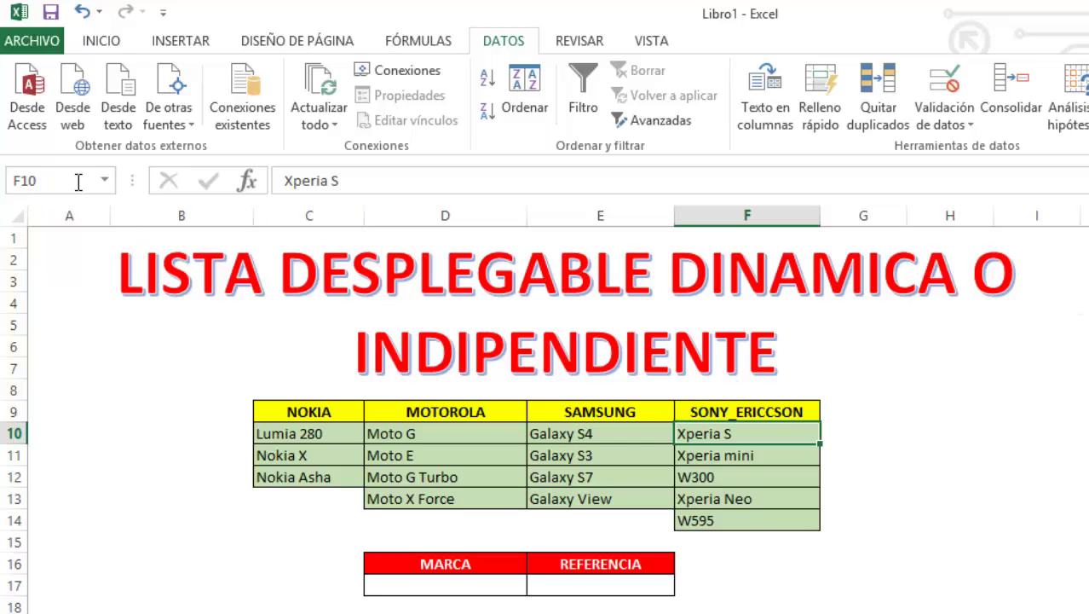
Name the Sony Ericsson models F10:F14 SONY_ERICCSON.
{"action": "left_click_drag", "start_coordinate": [775, 438], "coordinate": [768, 520]}
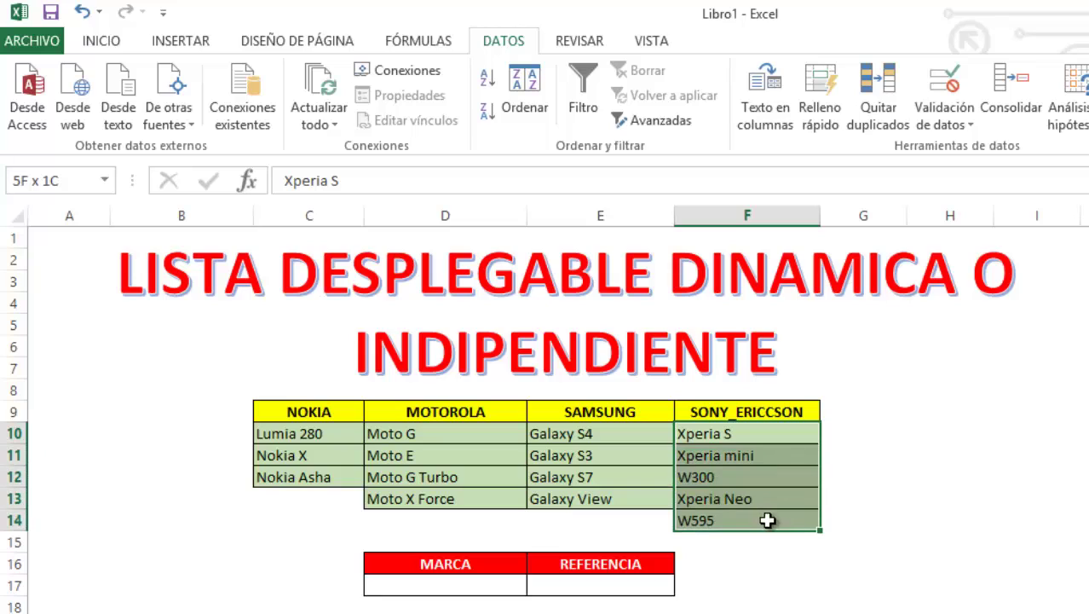
{"action": "left_click", "coordinate": [83, 186]}
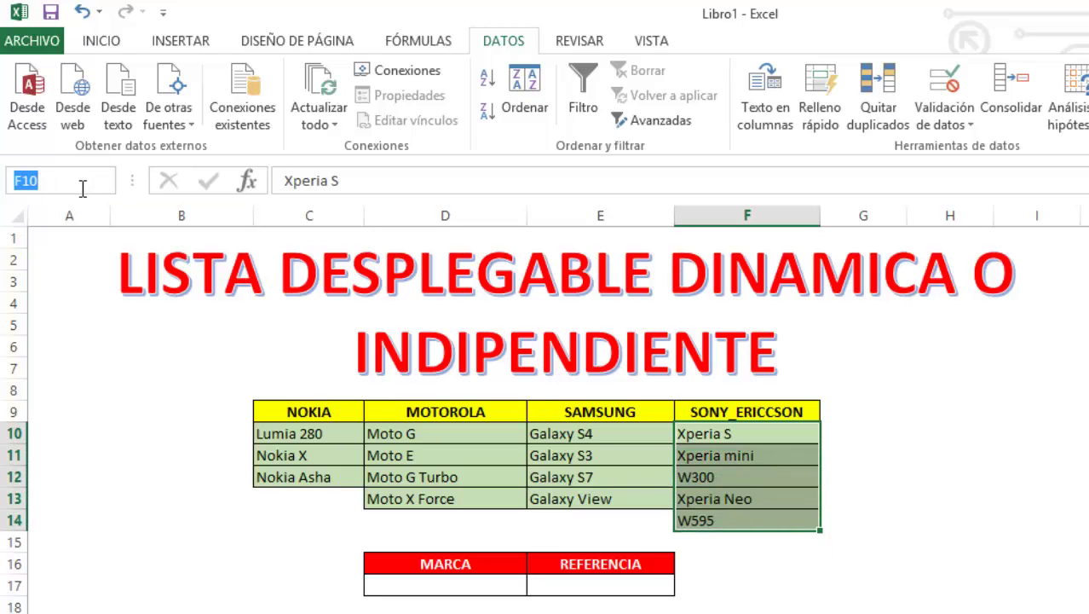
{"action": "type", "text": "sO"}
{"action": "type", "text": "ER"}
{"action": "type", "text": "CS"}
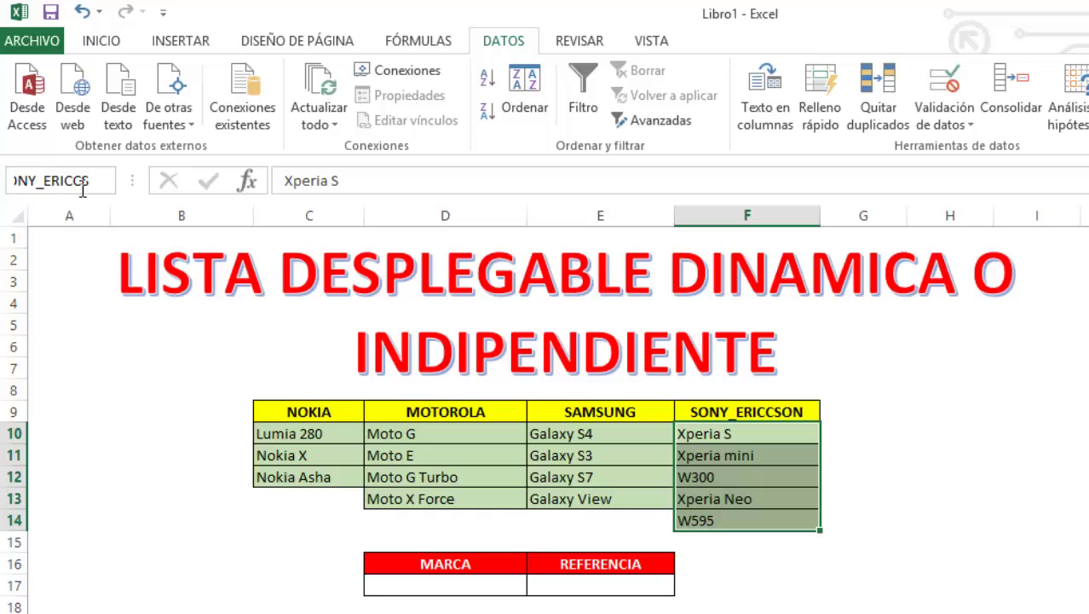
{"action": "type", "text": "ON"}
{"action": "key", "text": "Return"}
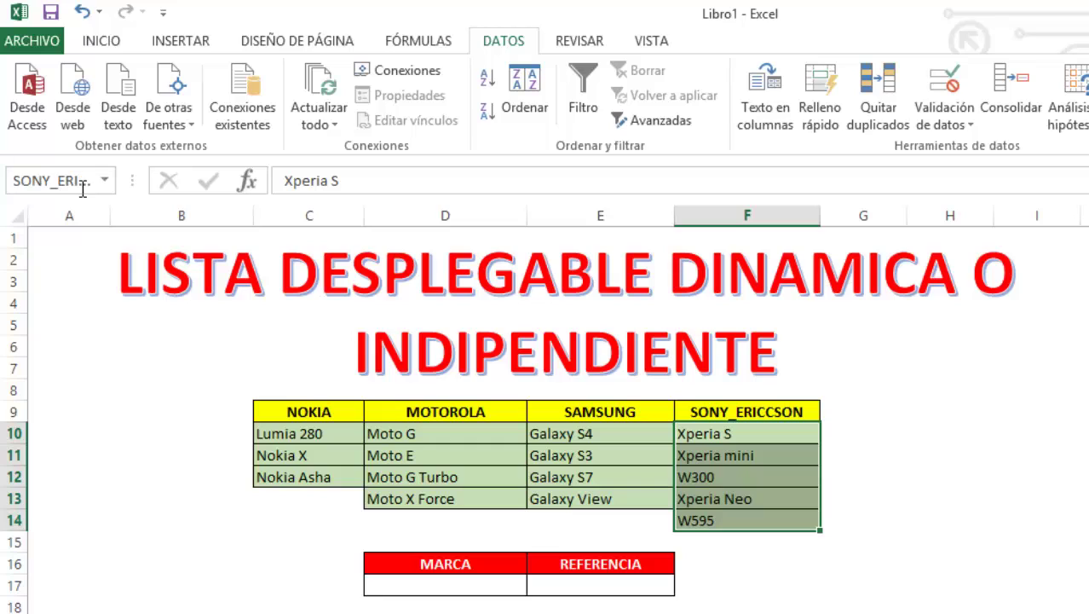
{"action": "left_click", "coordinate": [814, 601]}
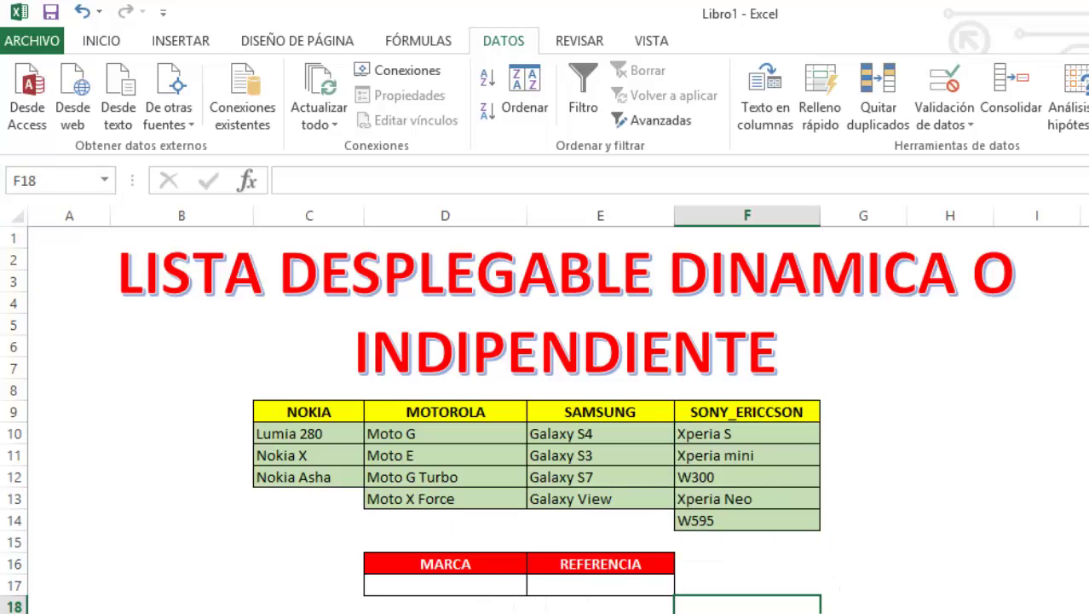
Give E17 a List validation with source =INDIRECTO($D$17), accepting the source-error warning.
{"action": "left_click", "coordinate": [595, 585]}
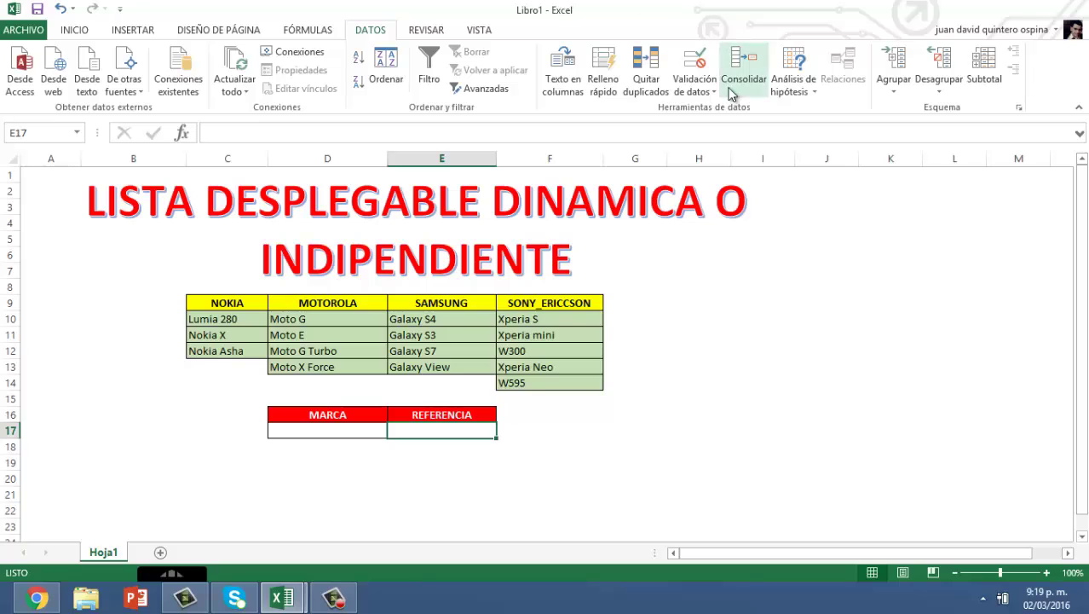
{"action": "left_click", "coordinate": [707, 91]}
{"action": "left_click", "coordinate": [712, 109]}
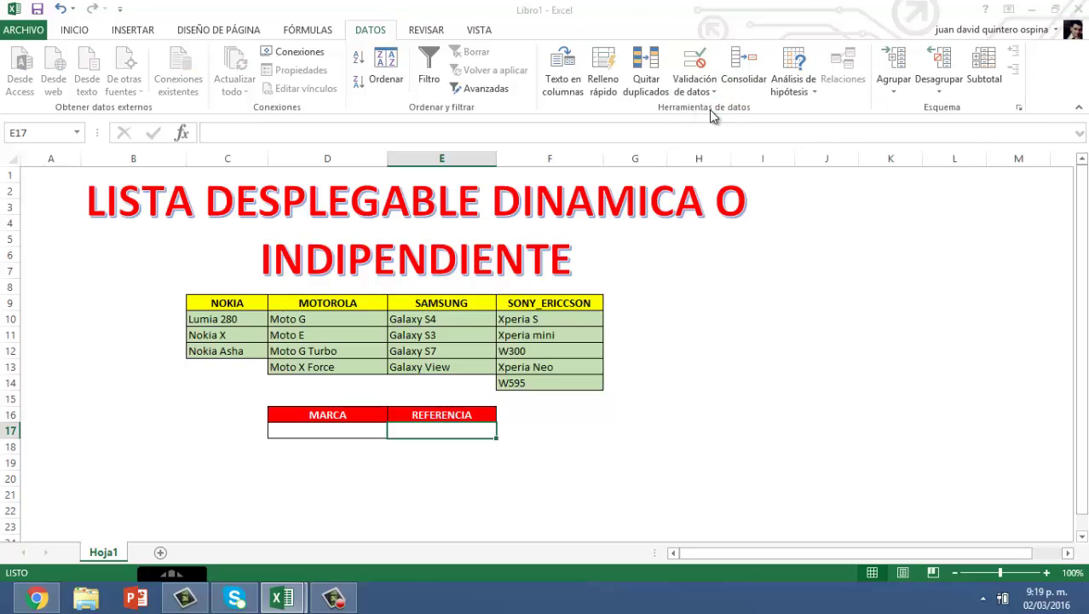
{"action": "left_click", "coordinate": [788, 308]}
{"action": "left_click", "coordinate": [709, 354]}
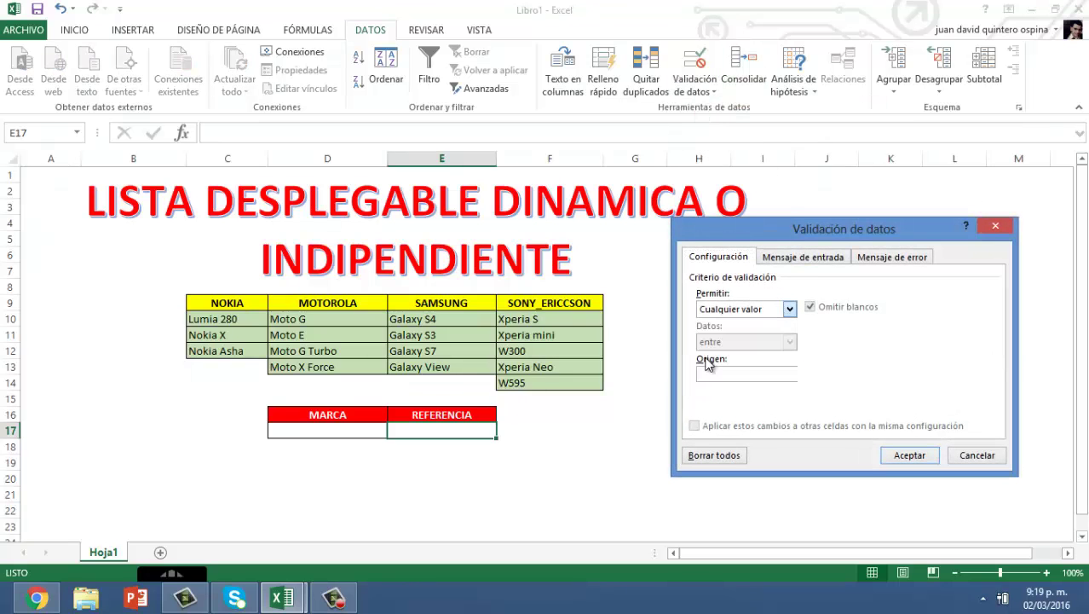
{"action": "left_click", "coordinate": [731, 370]}
{"action": "type", "text": "=INDIR"}
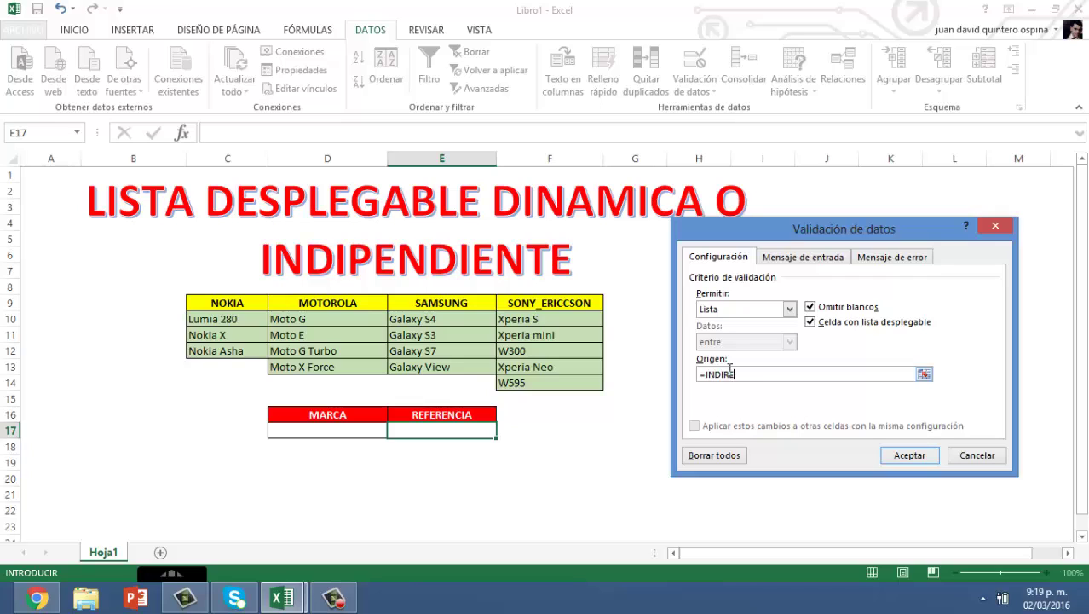
{"action": "type", "text": "ECTO("}
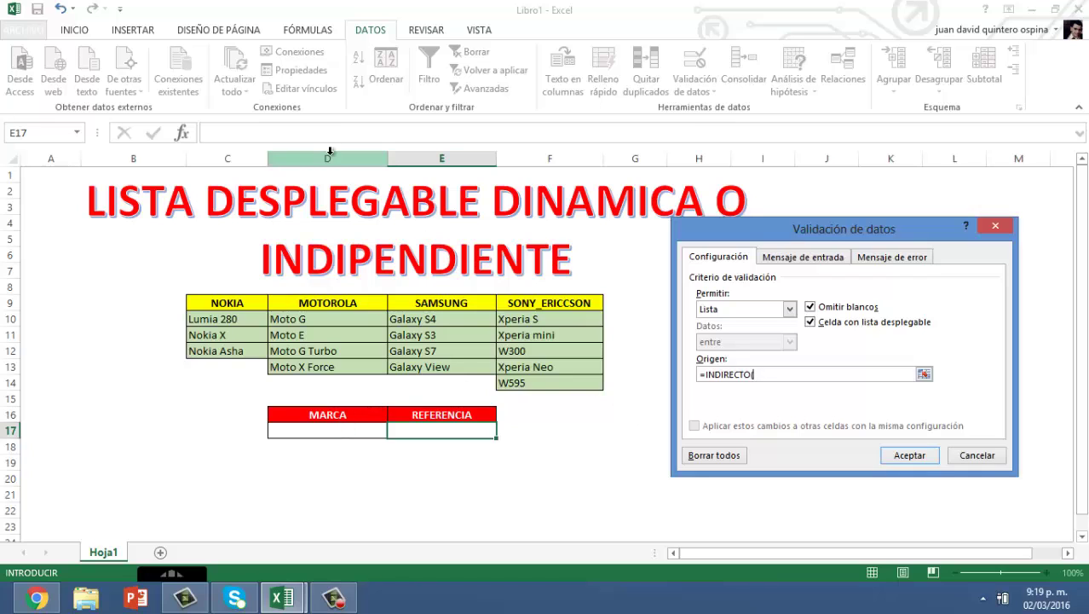
{"action": "left_click", "coordinate": [333, 429]}
{"action": "type", "text": ")"}
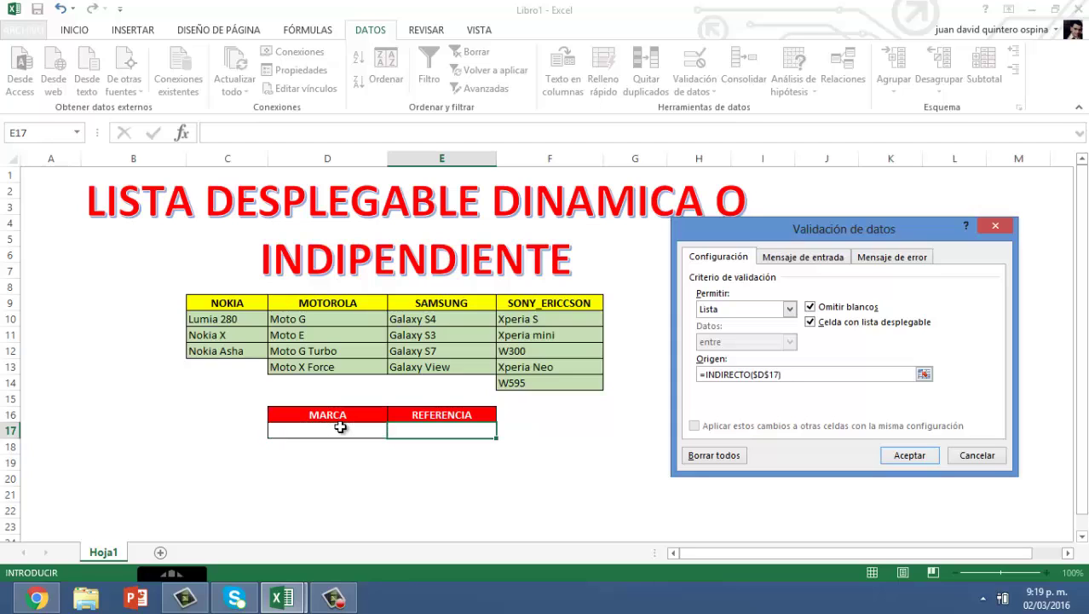
{"action": "left_click", "coordinate": [909, 457]}
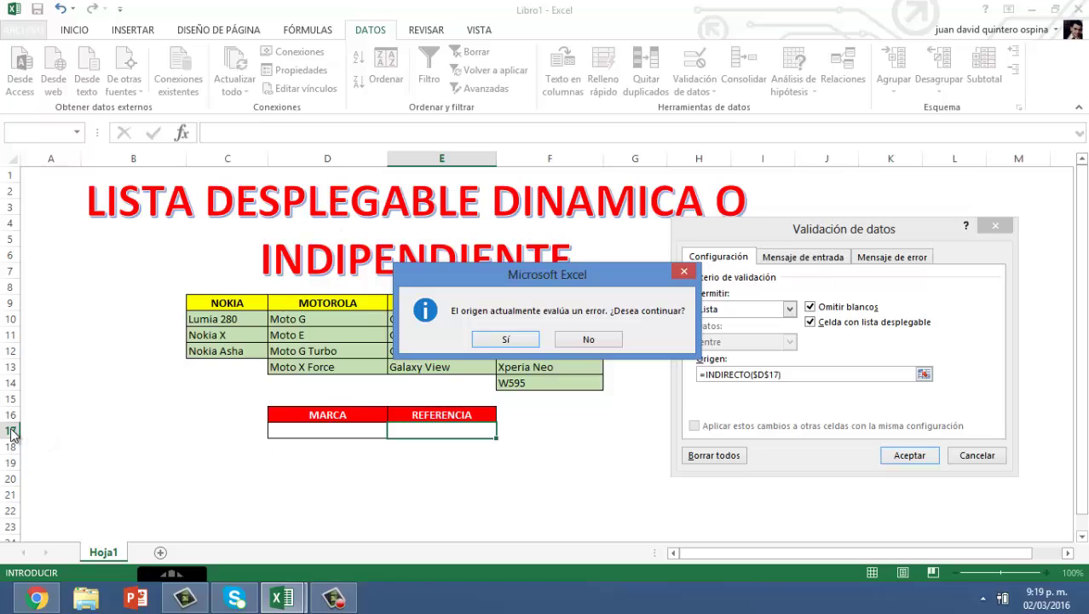
{"action": "left_click", "coordinate": [514, 340]}
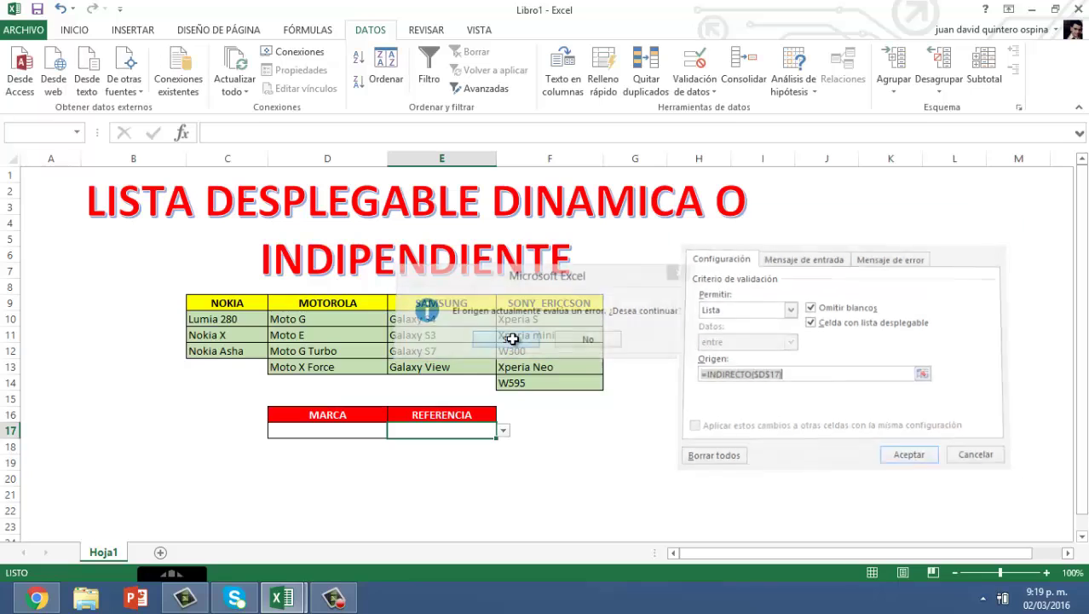
{"action": "left_click", "coordinate": [346, 474]}
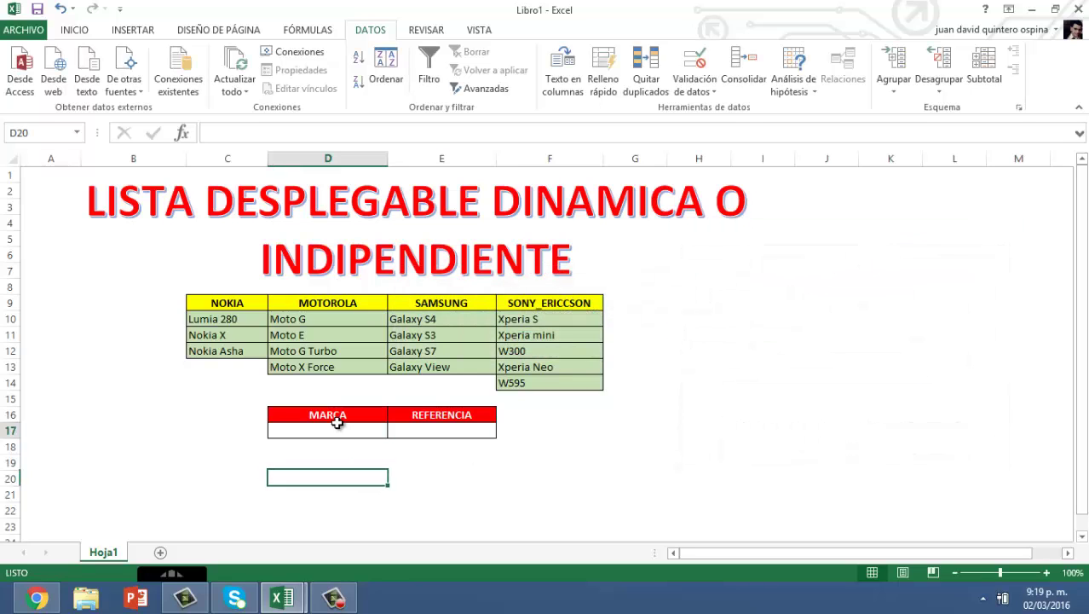
Pick NOKIA, then MOTOROLA in D17, checking E17 lists each brand's models.
{"action": "left_click", "coordinate": [338, 430]}
{"action": "left_click", "coordinate": [395, 433]}
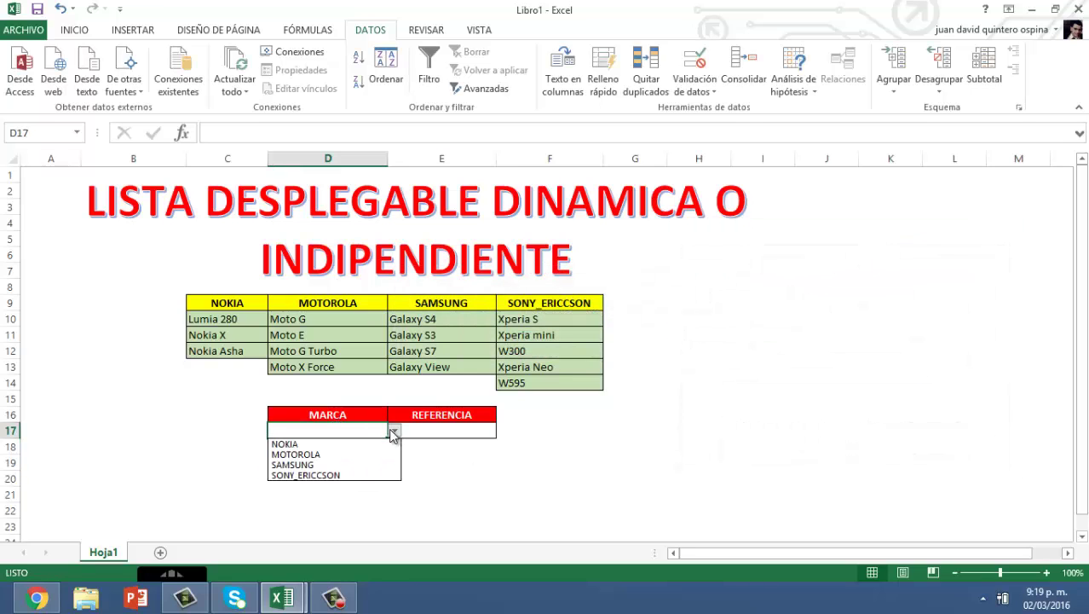
{"action": "left_click", "coordinate": [358, 445]}
{"action": "left_click", "coordinate": [422, 478]}
{"action": "left_click", "coordinate": [442, 431]}
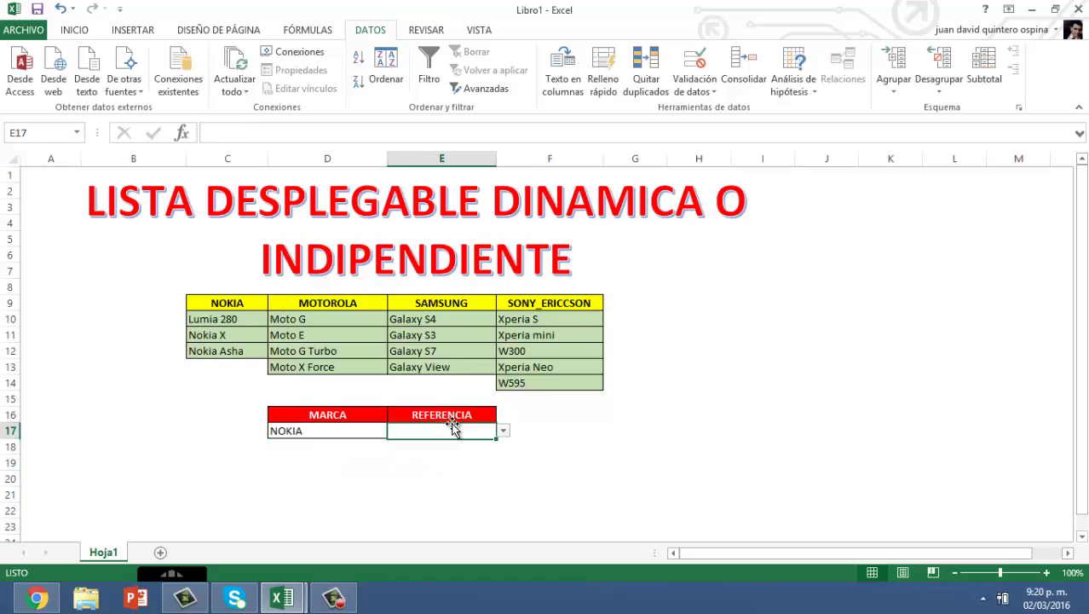
{"action": "left_click", "coordinate": [503, 431]}
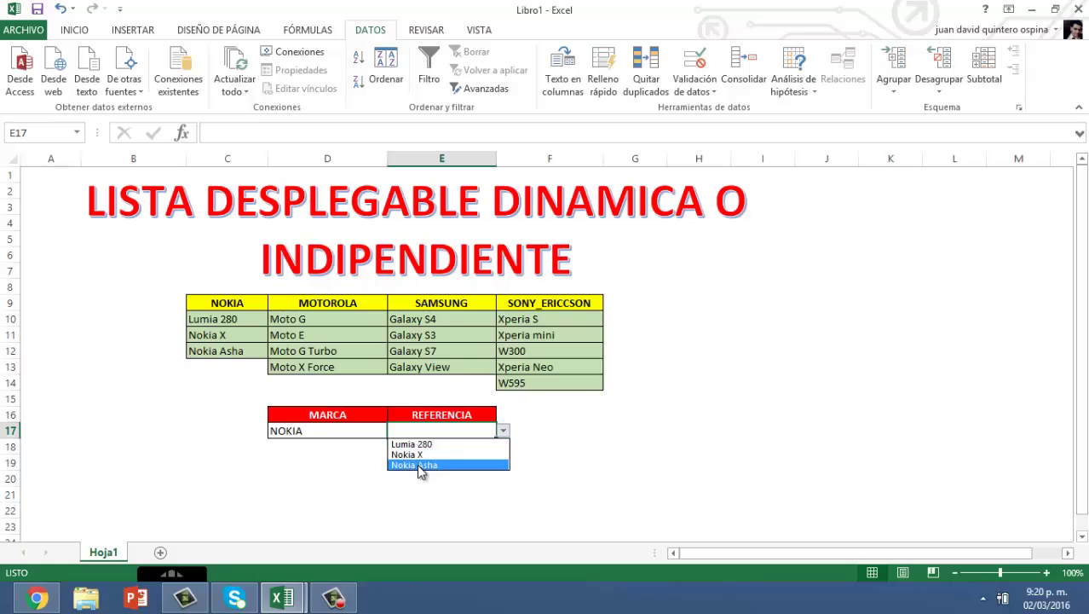
{"action": "left_click", "coordinate": [347, 430]}
{"action": "left_click", "coordinate": [347, 431]}
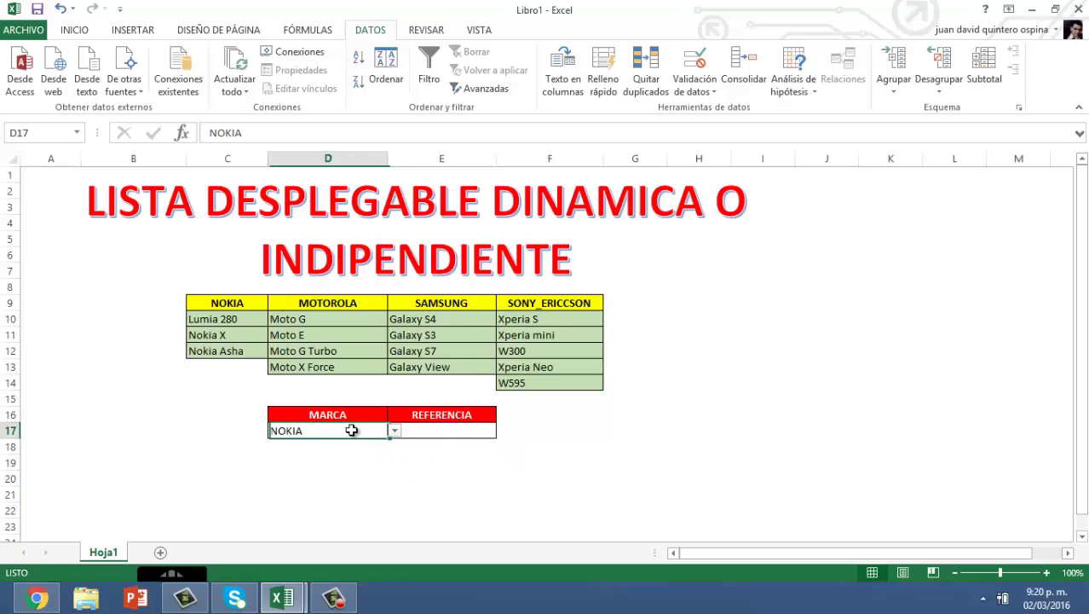
{"action": "left_click", "coordinate": [393, 430]}
{"action": "left_click", "coordinate": [332, 454]}
{"action": "left_click", "coordinate": [445, 433]}
{"action": "left_click", "coordinate": [502, 433]}
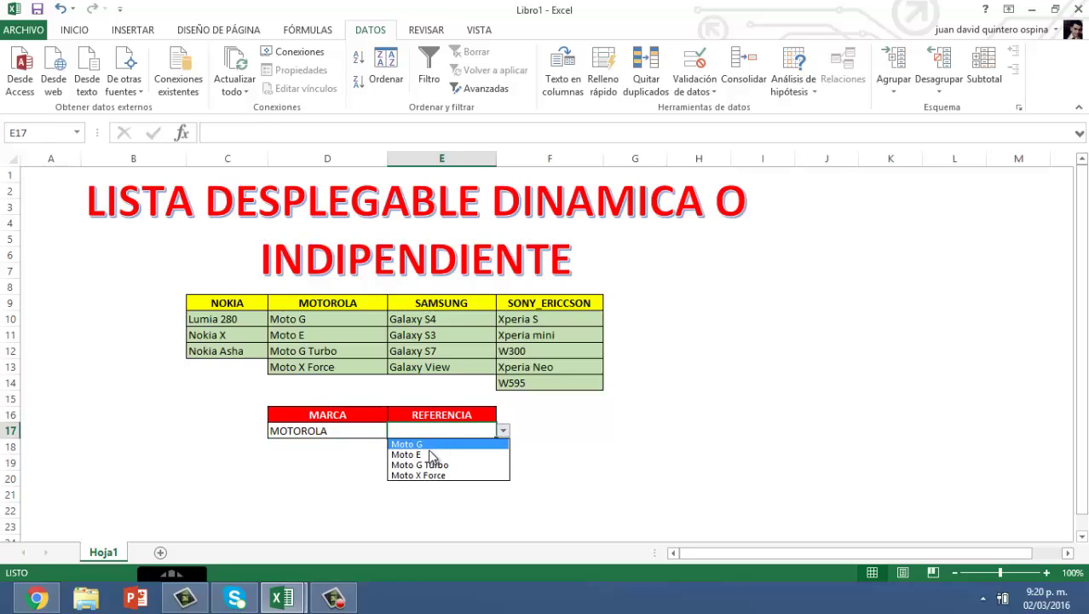
{"action": "left_click", "coordinate": [354, 439]}
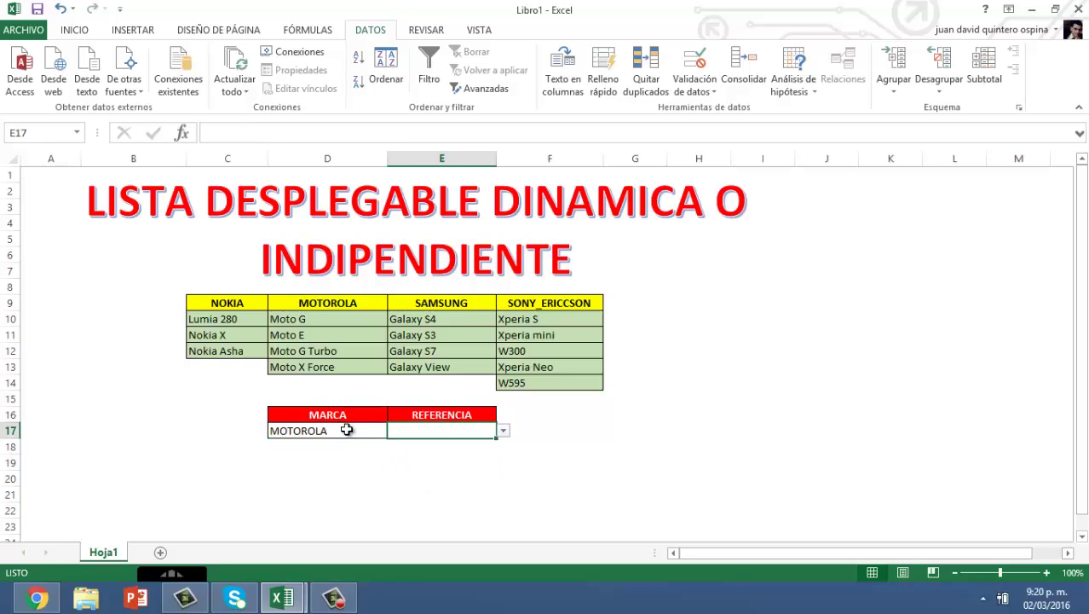
Pick SAMSUNG, then SONY_ERICCSON in D17, finishing with Xperia mini in E17.
{"action": "left_click", "coordinate": [349, 430]}
{"action": "left_click", "coordinate": [394, 430]}
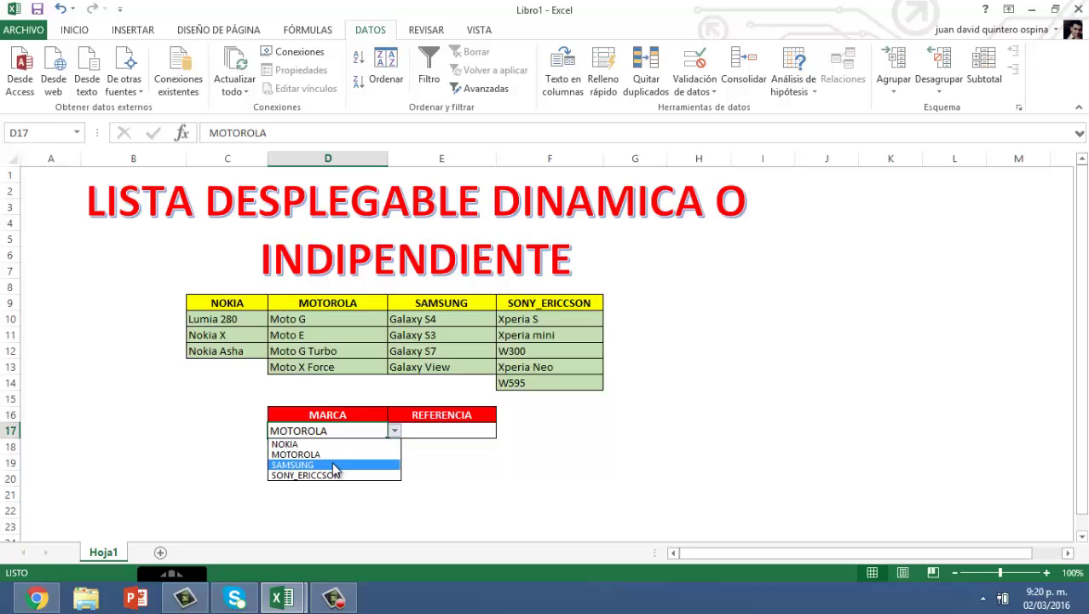
{"action": "left_click", "coordinate": [333, 466]}
{"action": "left_click", "coordinate": [487, 435]}
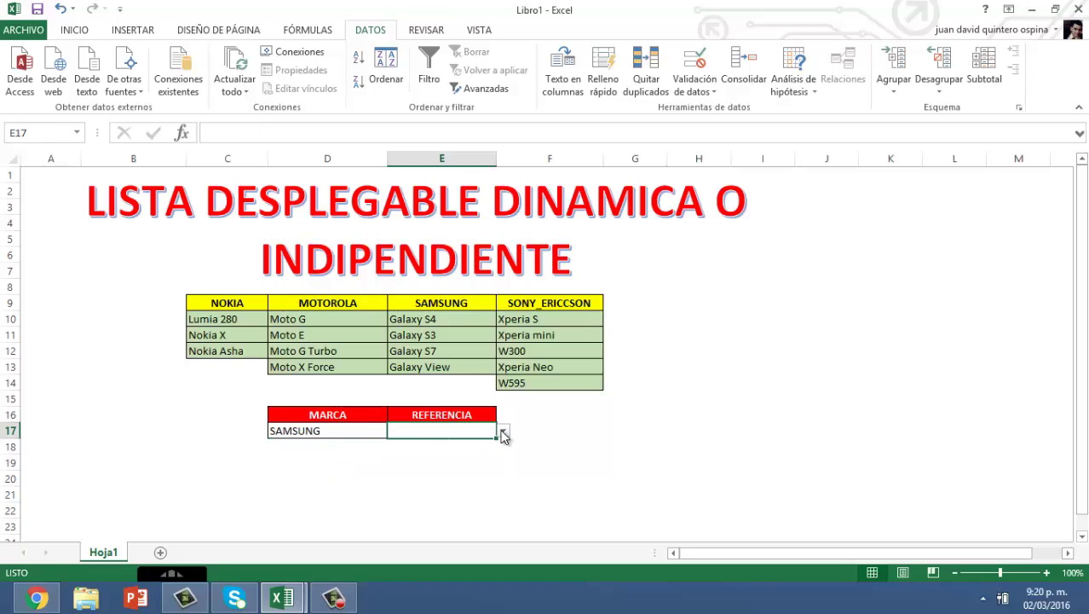
{"action": "left_click", "coordinate": [503, 433]}
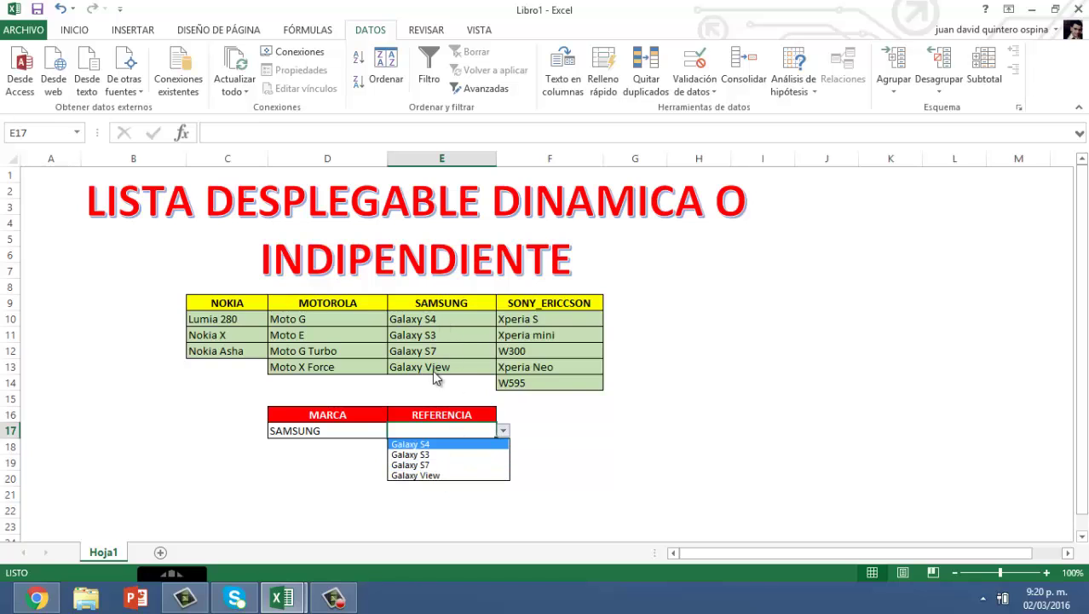
{"action": "left_click", "coordinate": [299, 436]}
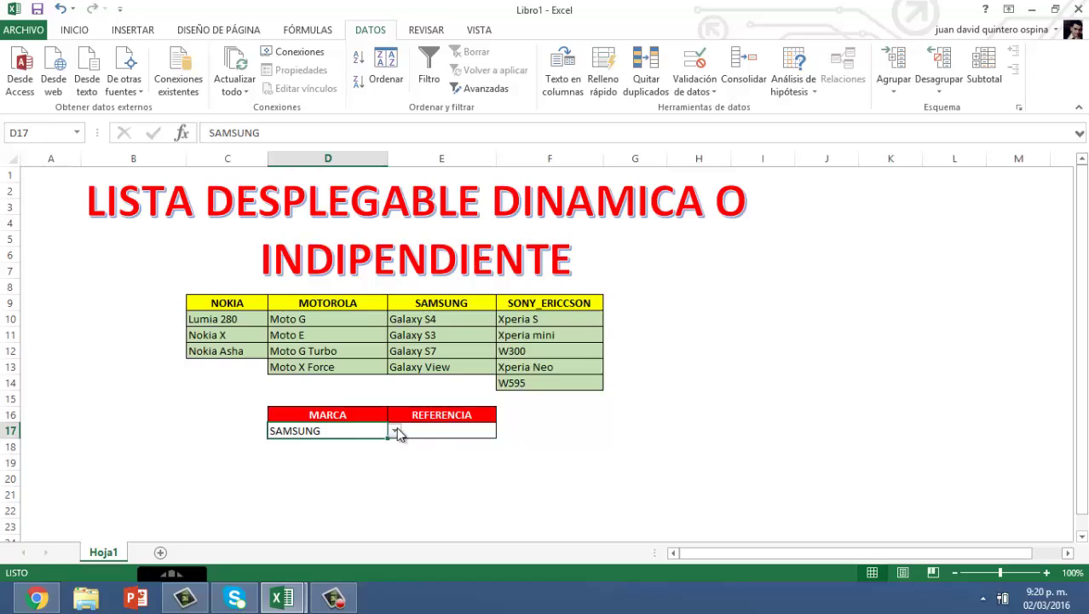
{"action": "left_click", "coordinate": [395, 431]}
{"action": "left_click", "coordinate": [328, 474]}
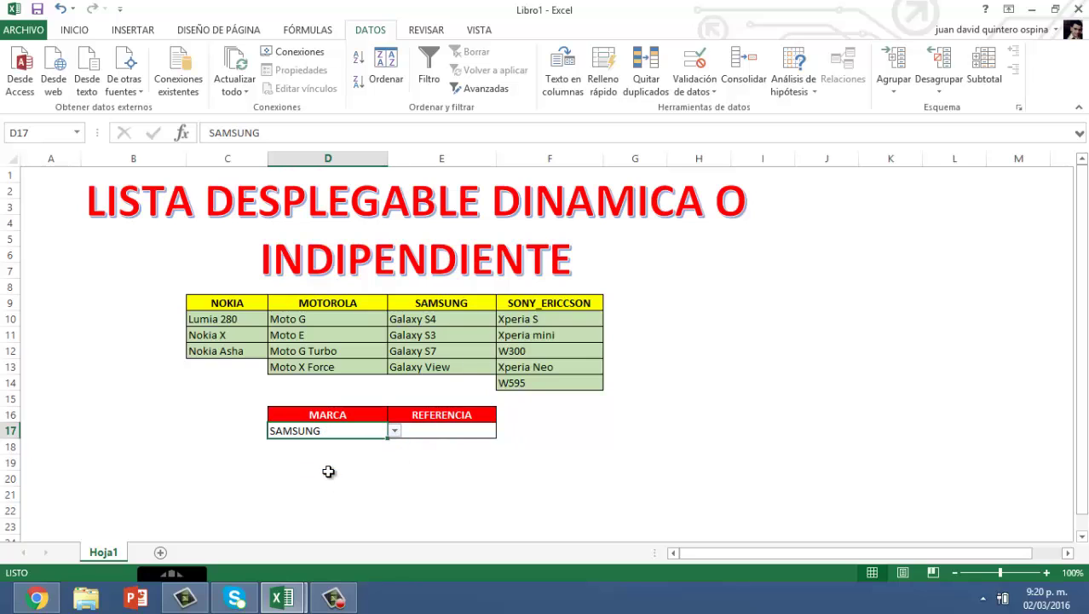
{"action": "left_click", "coordinate": [466, 434]}
{"action": "left_click", "coordinate": [503, 430]}
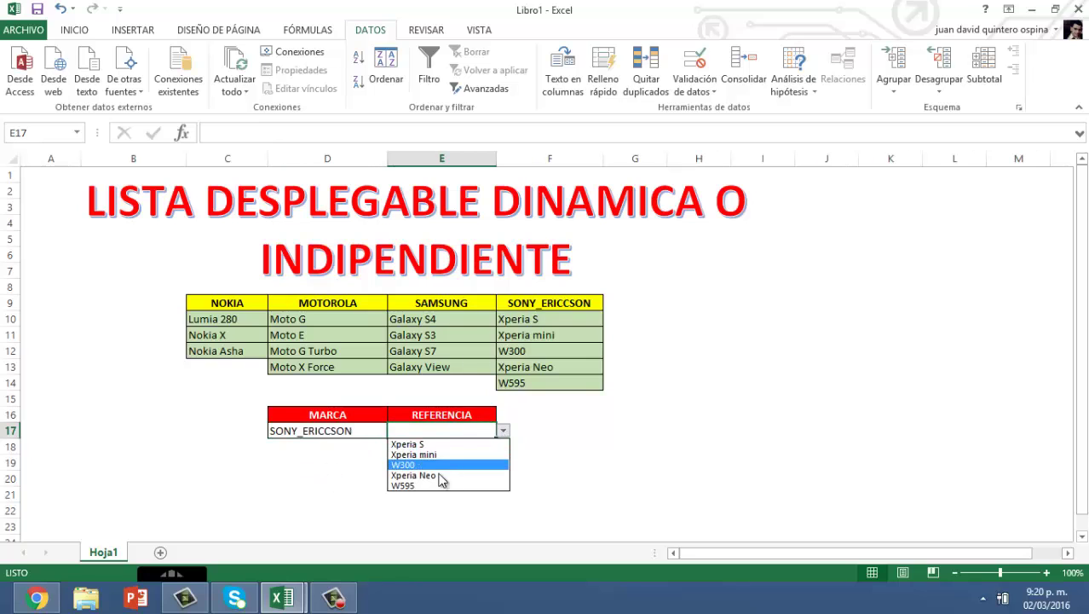
{"action": "key", "text": "Escape"}
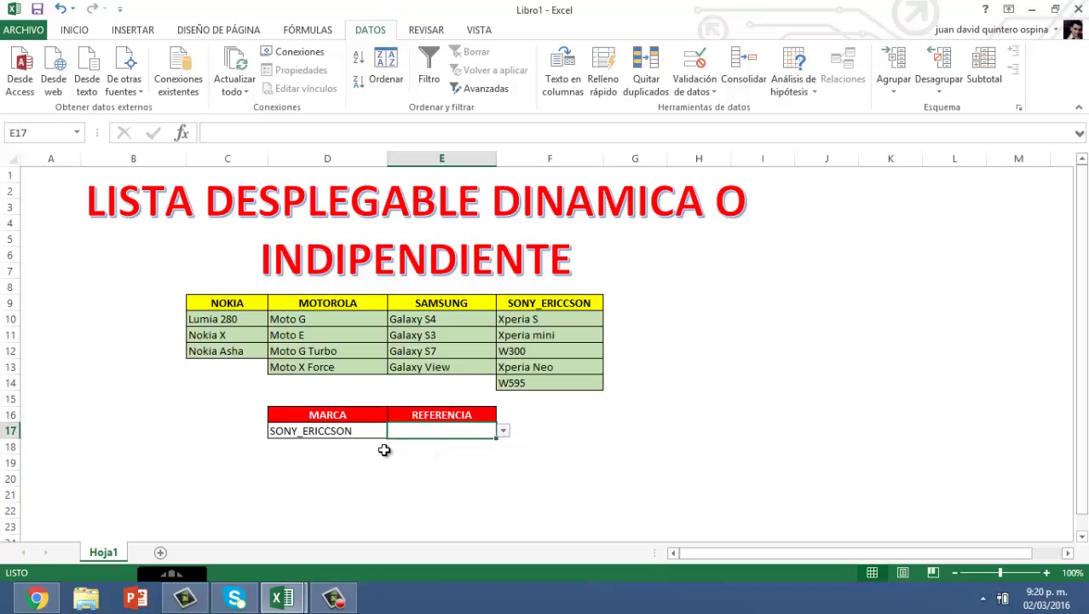
{"action": "left_click", "coordinate": [330, 490]}
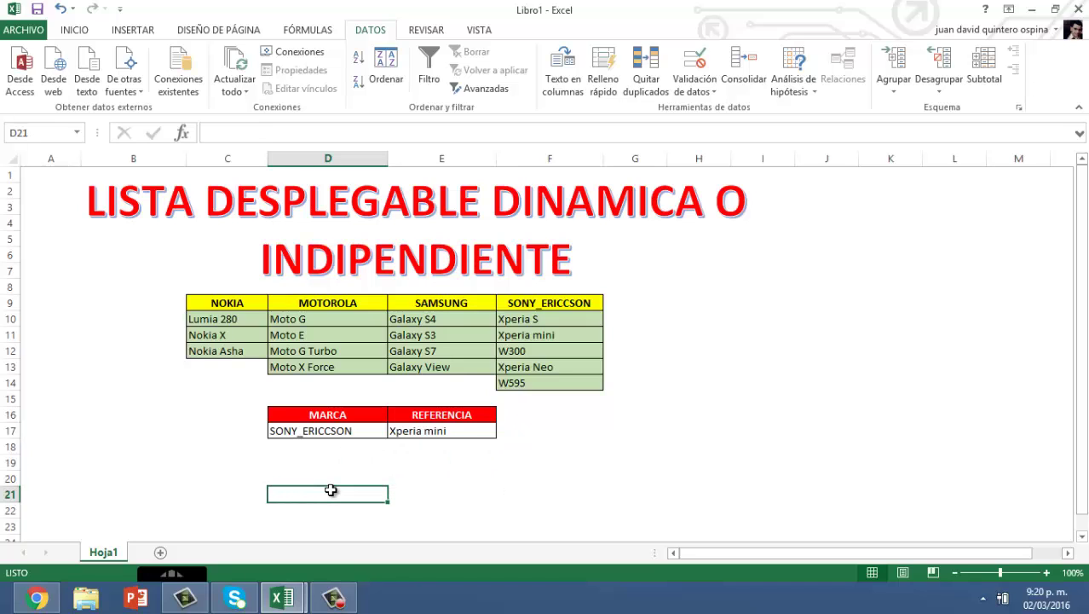